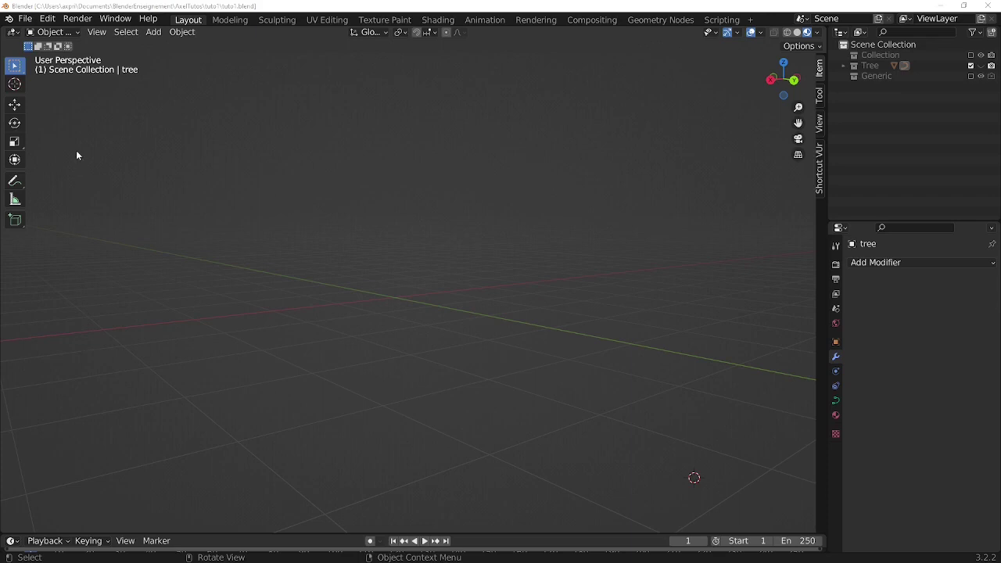
Enable the Sapling Tree Gen add-on in the preferences, finding it with the search term "tree".
left_click(49, 20)
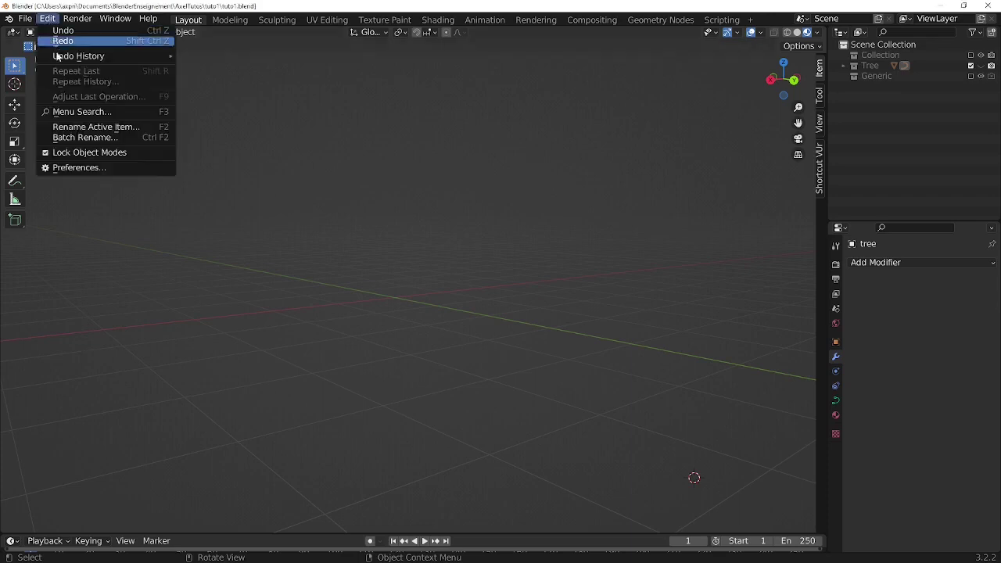
left_click(91, 167)
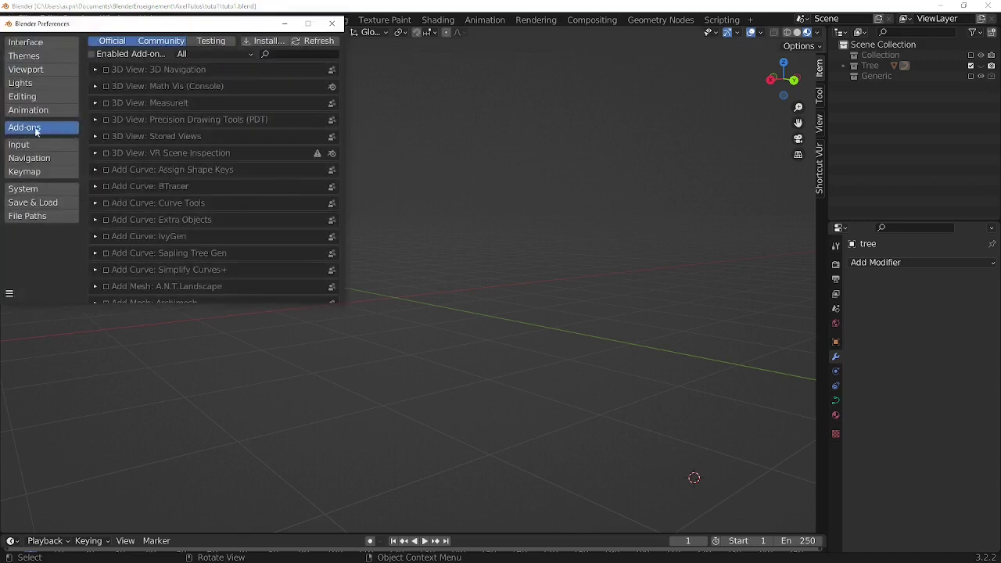
left_click(274, 53)
type("tree")
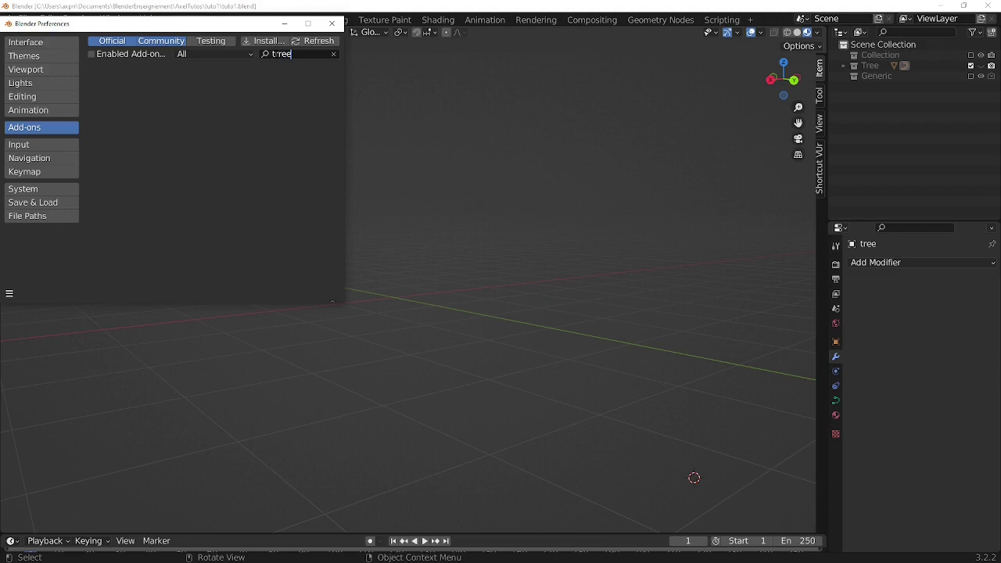
key("Return")
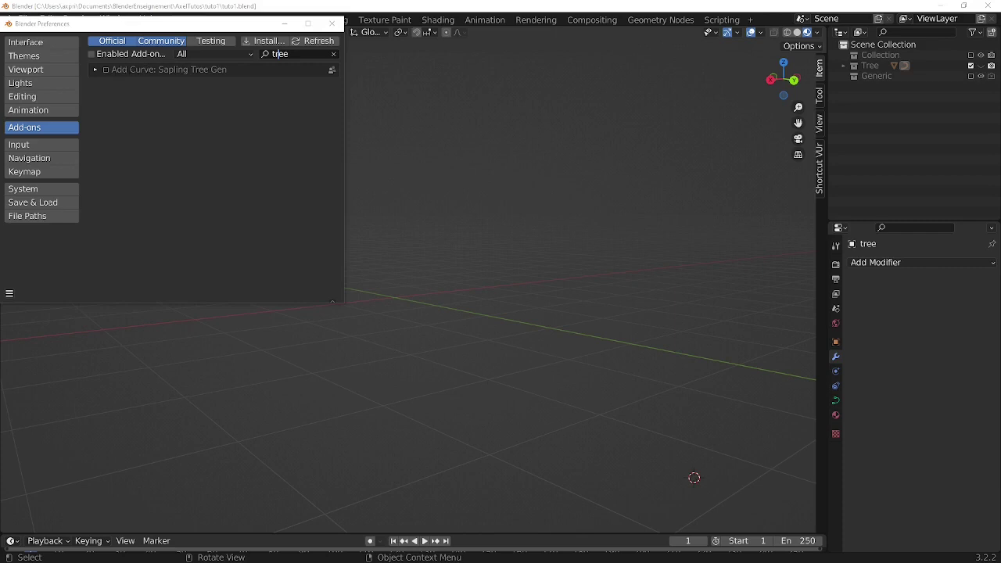
left_click(106, 69)
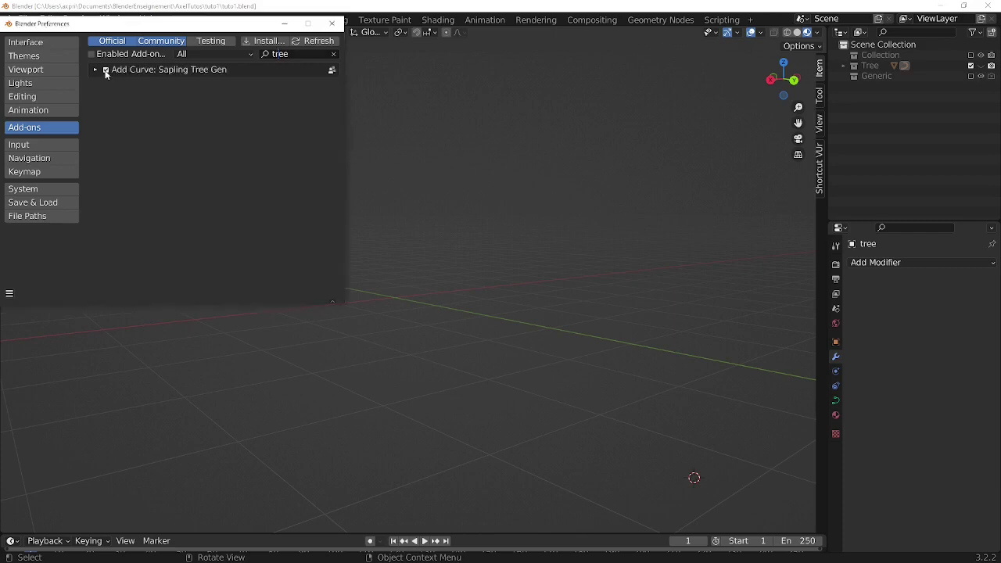
left_click(331, 24)
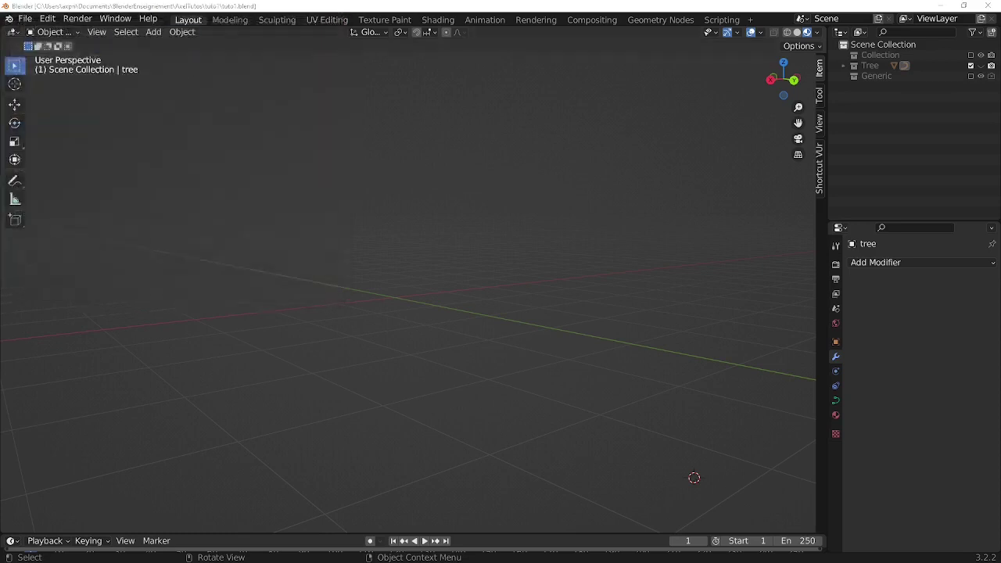
Add a Sapling Tree Gen curve tree to the scene.
left_click(154, 32)
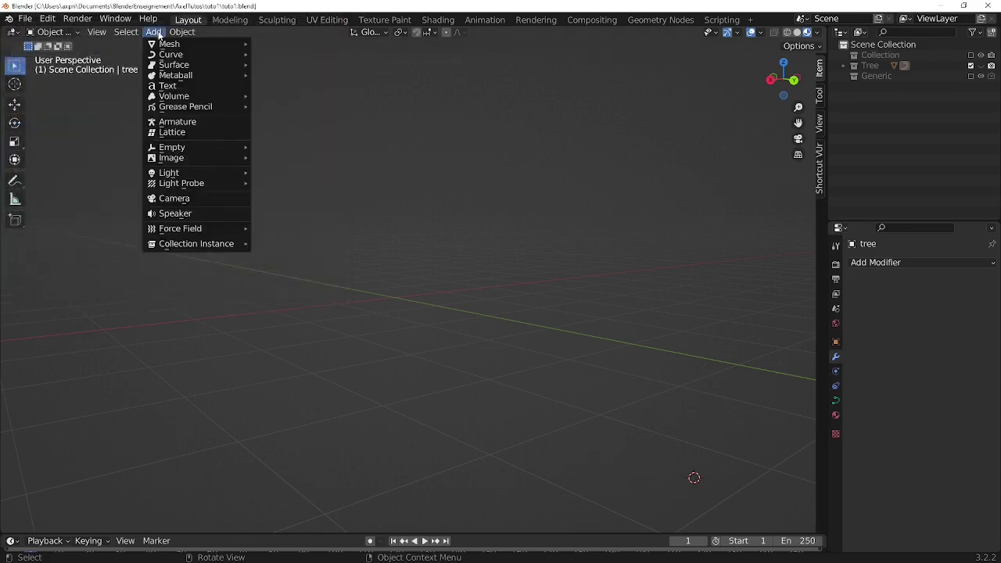
mouse_move(167, 56)
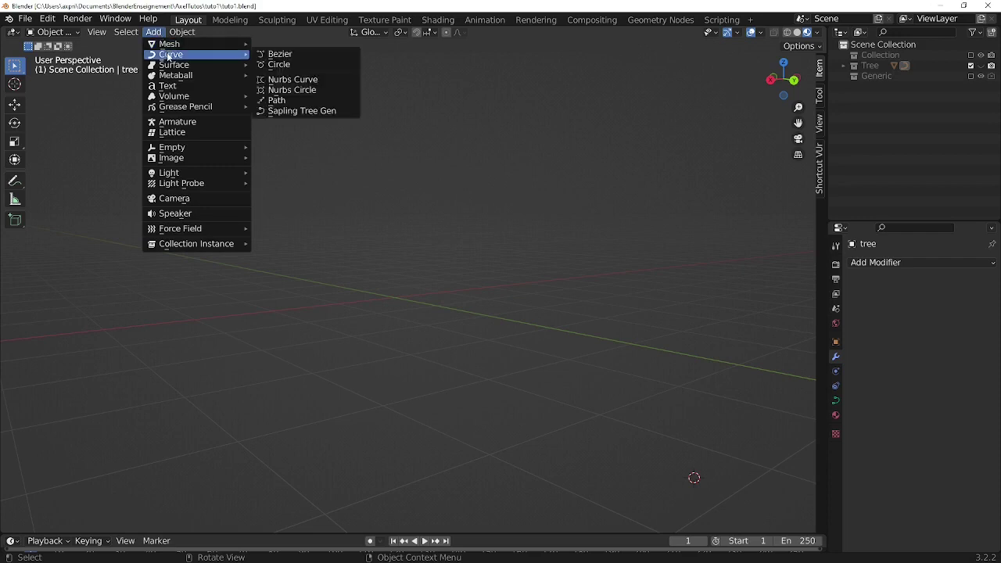
left_click(302, 111)
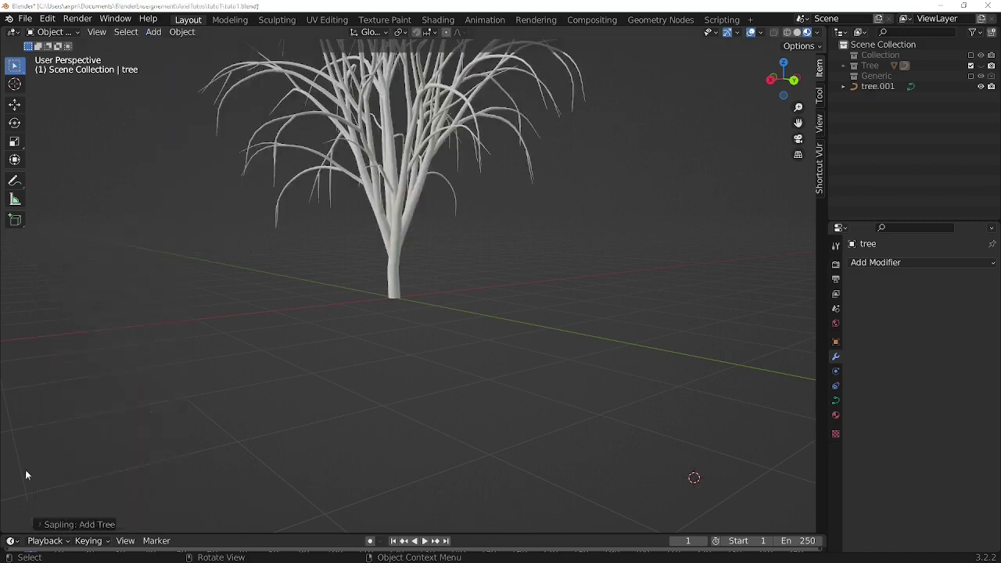
middle_click_drag(427, 297, 465, 408)
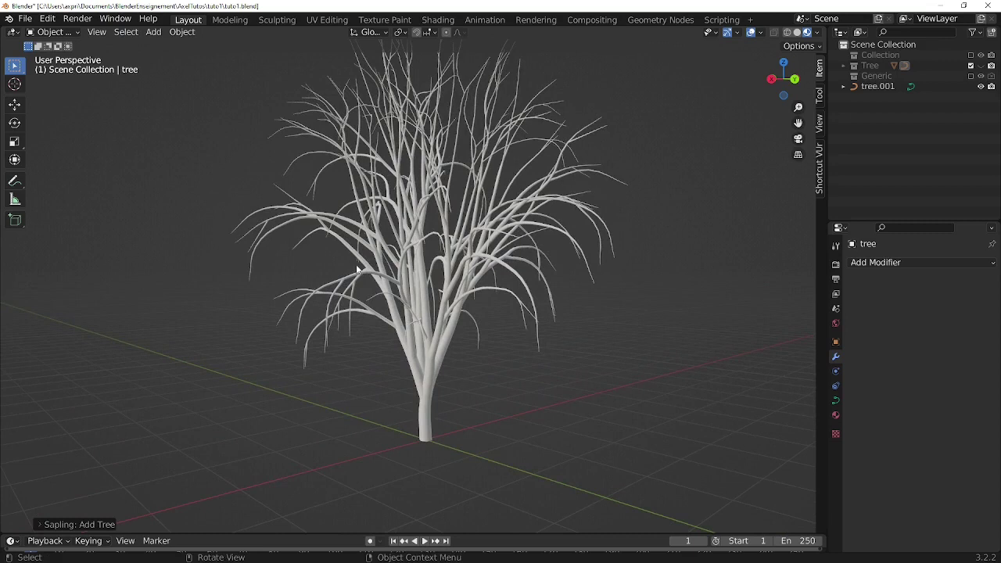
Load the small_pine preset for the new tree and set its shape to Conical.
left_click(47, 529)
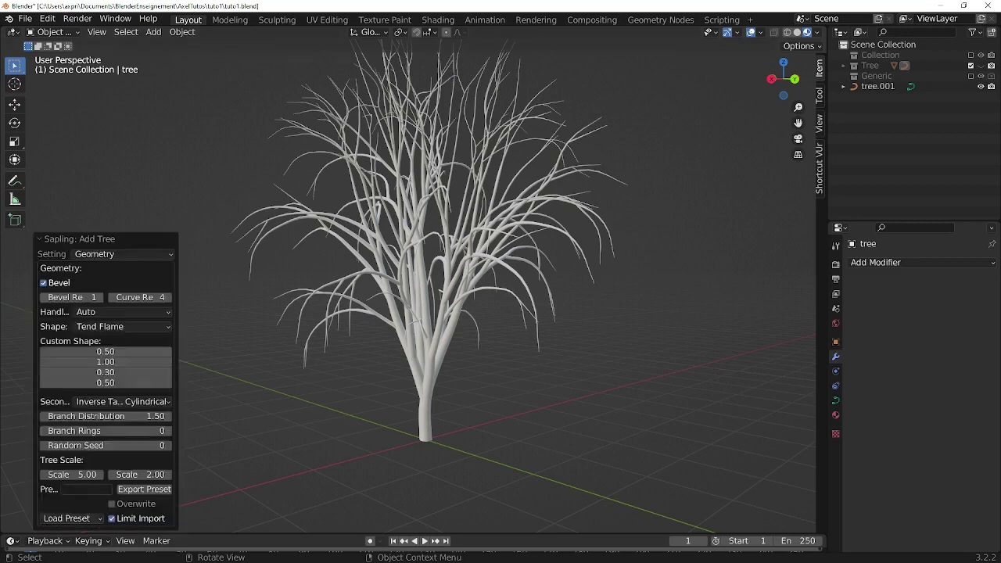
left_click(99, 518)
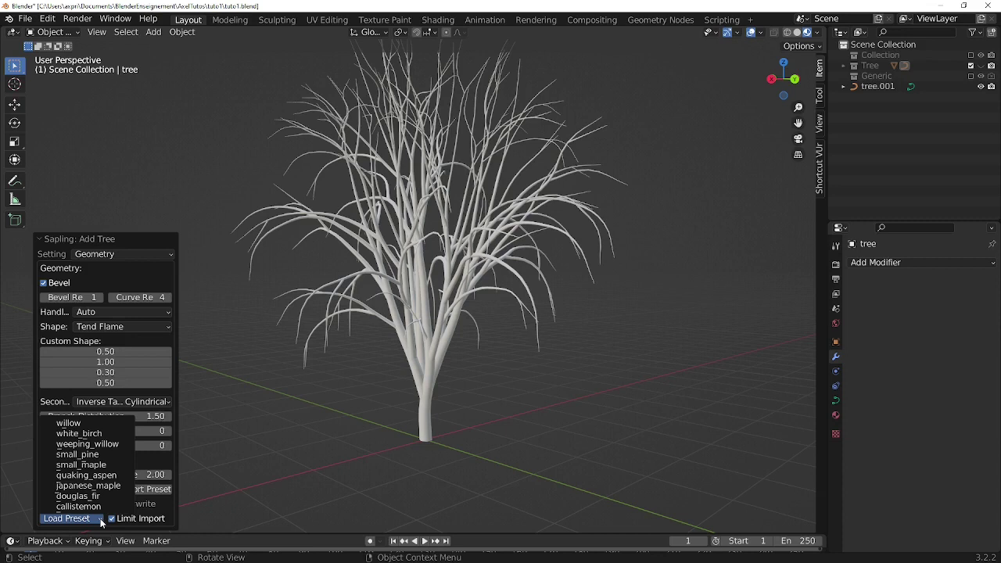
left_click(93, 455)
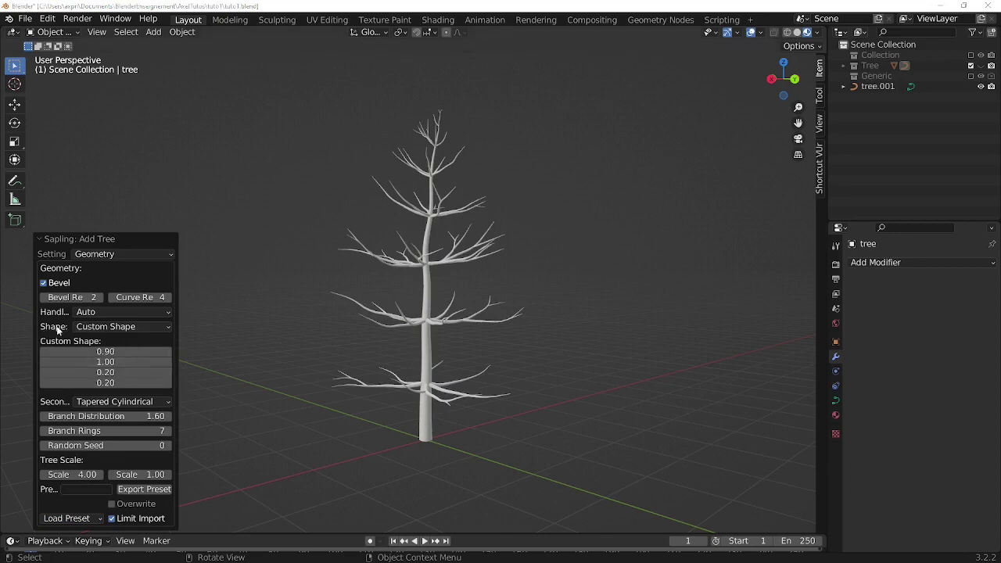
left_click(169, 328)
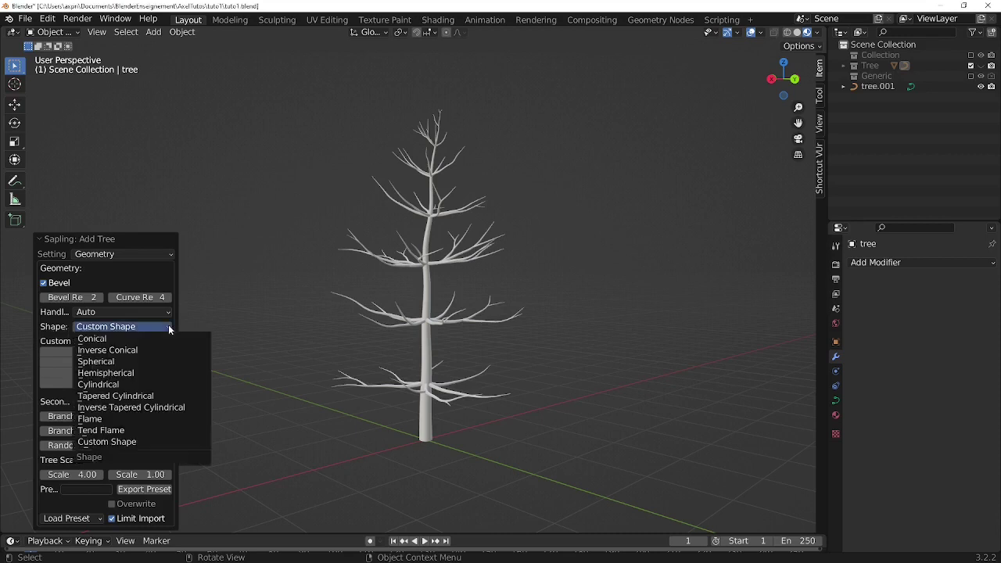
left_click(107, 339)
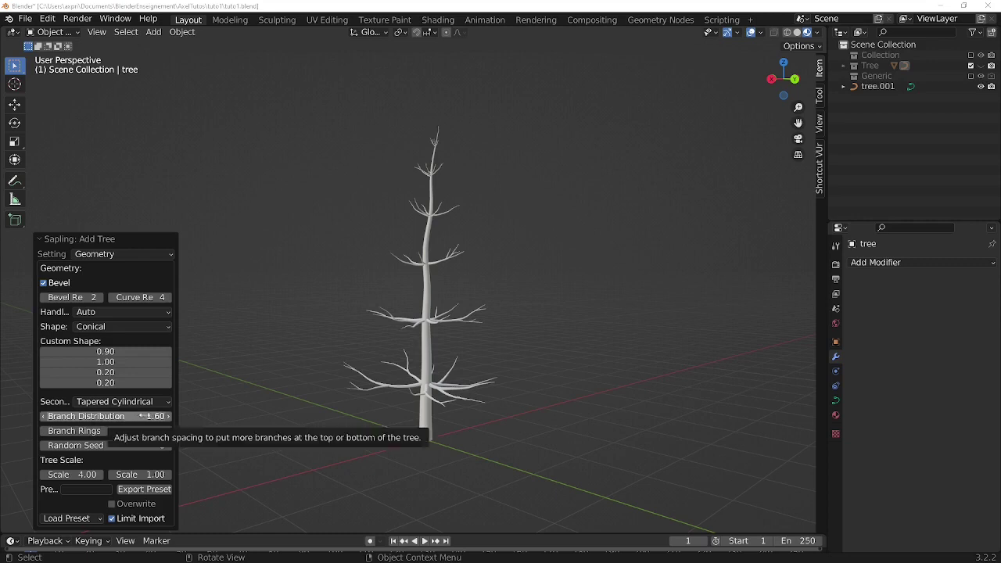
Set the tree's branch distribution to 1.25 and its branch rings to 15.
left_click(144, 416)
type("1.25")
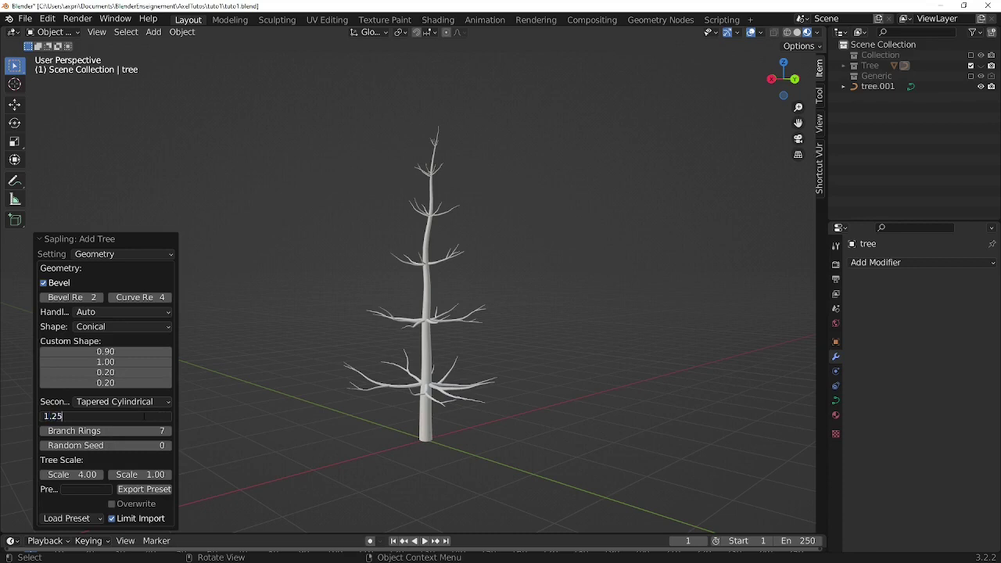
key("Return")
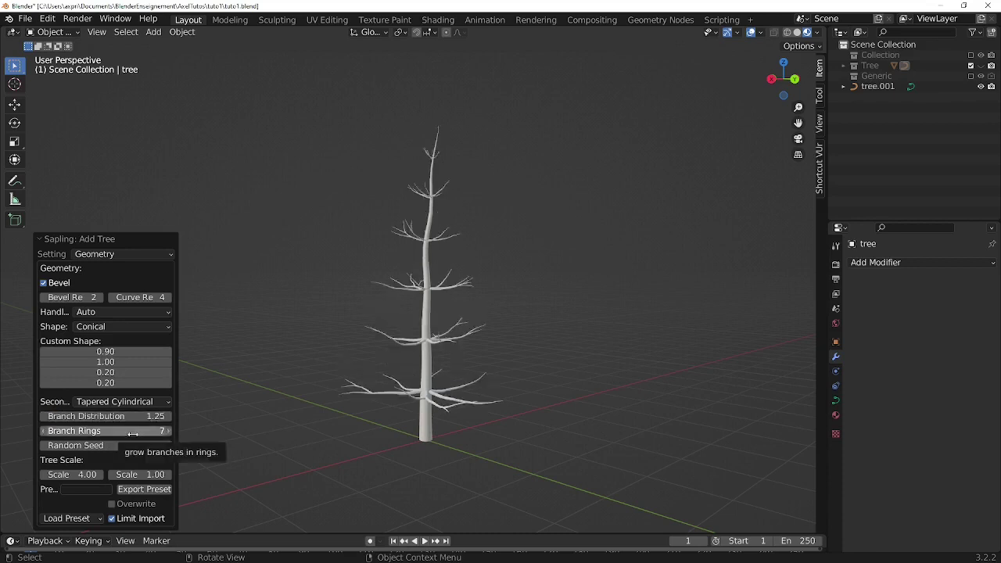
left_click(132, 430)
type("15")
key("Return")
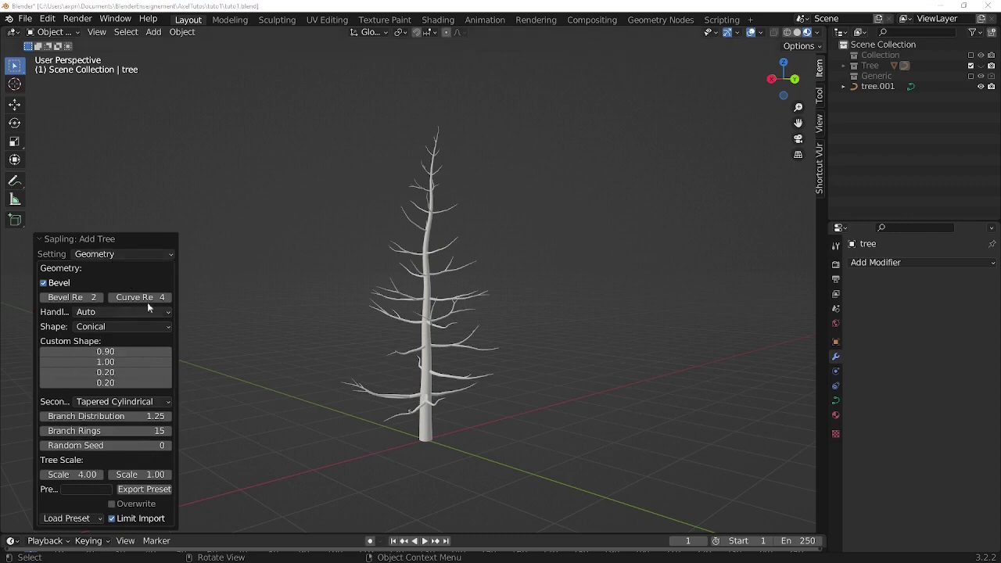
Raise the number of levels to 4 in the tree's Branch Splitting settings.
left_click(170, 257)
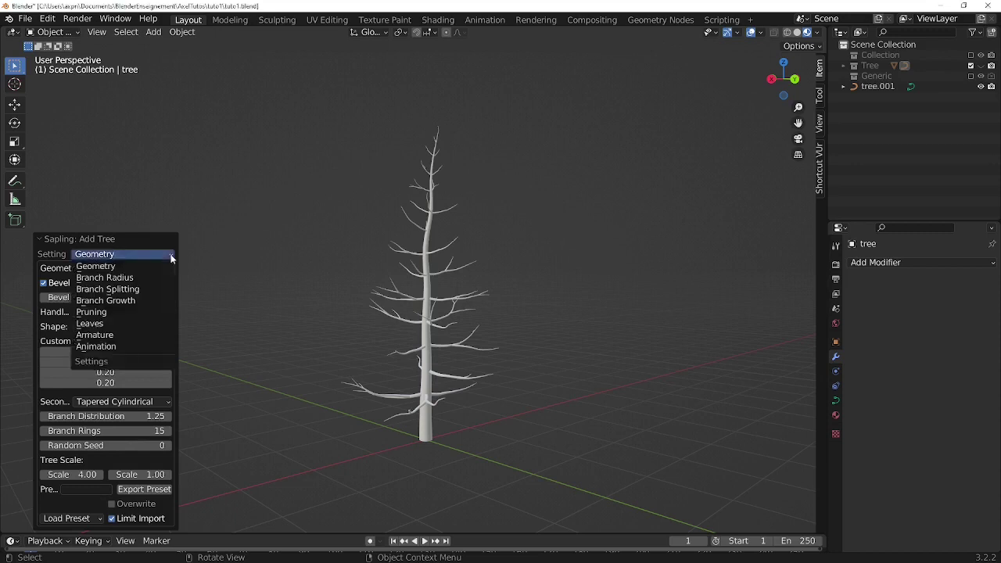
left_click(121, 290)
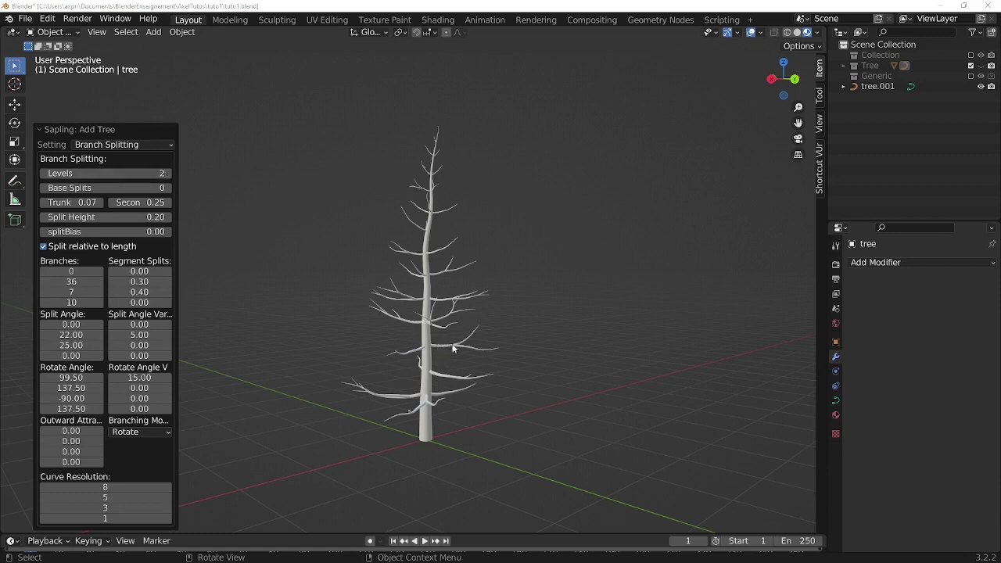
scroll(460, 355, "up", 2)
scroll(460, 361, "up", 2)
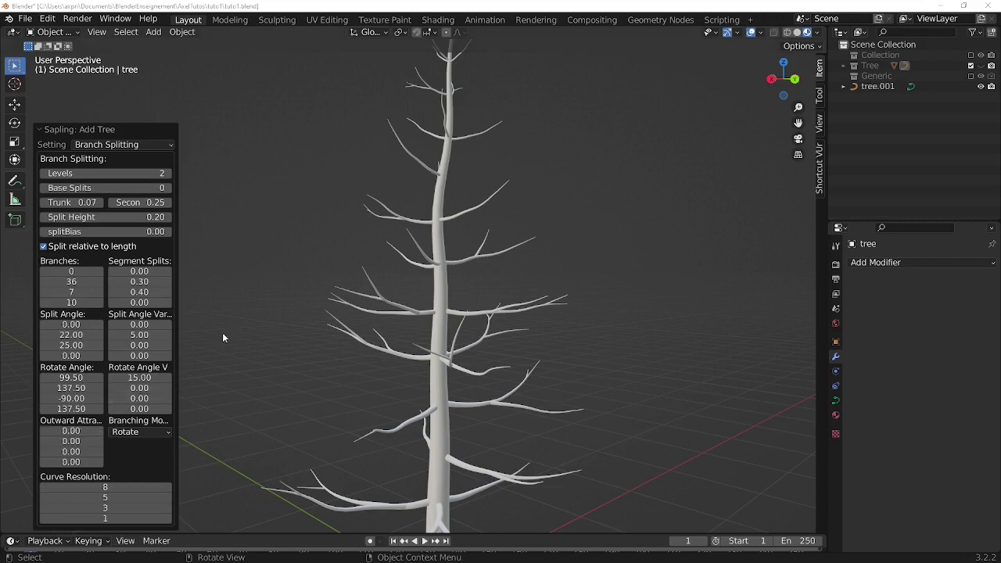
left_click(168, 172)
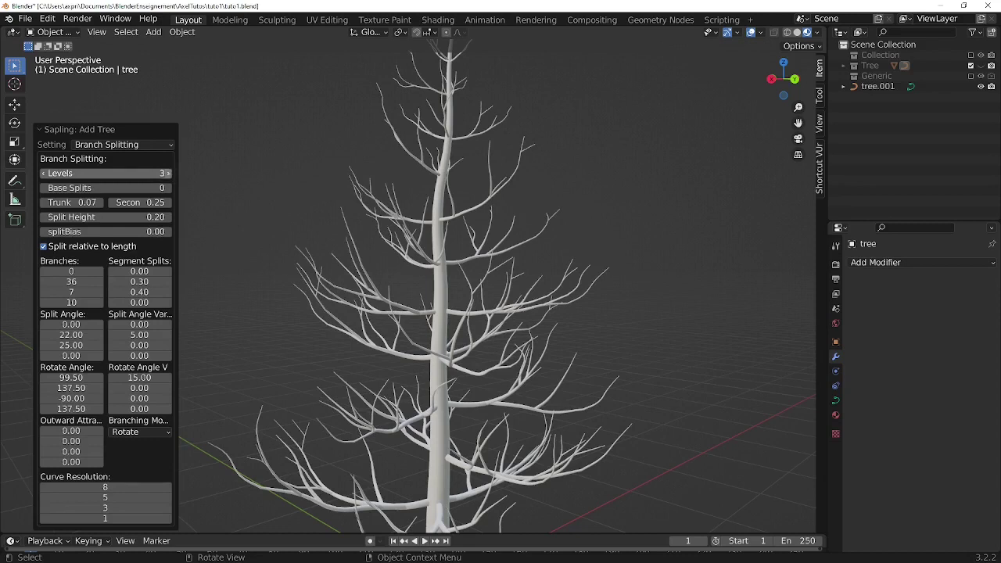
left_click(168, 173)
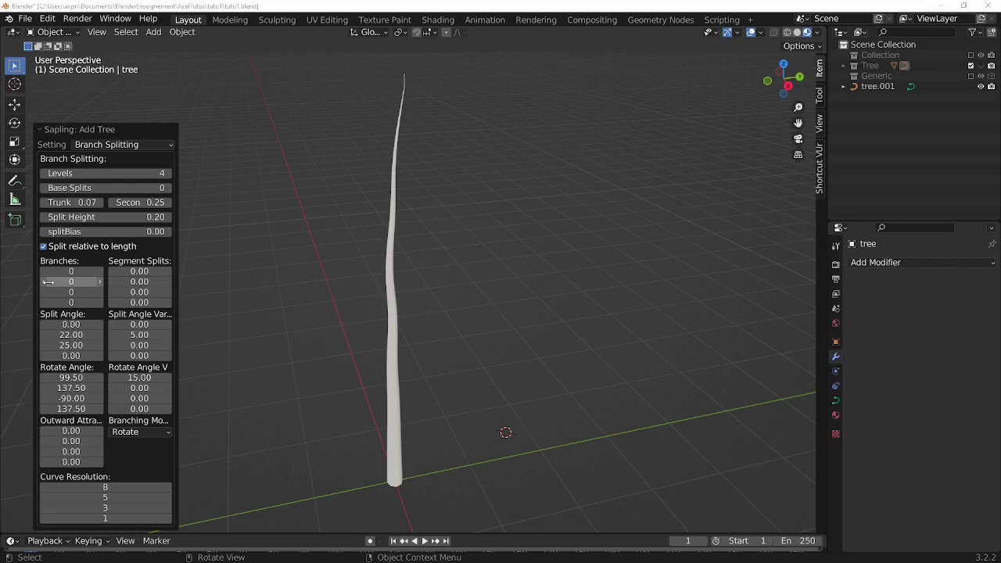
Increase the second Branches value one by one to 3.
left_click(99, 282)
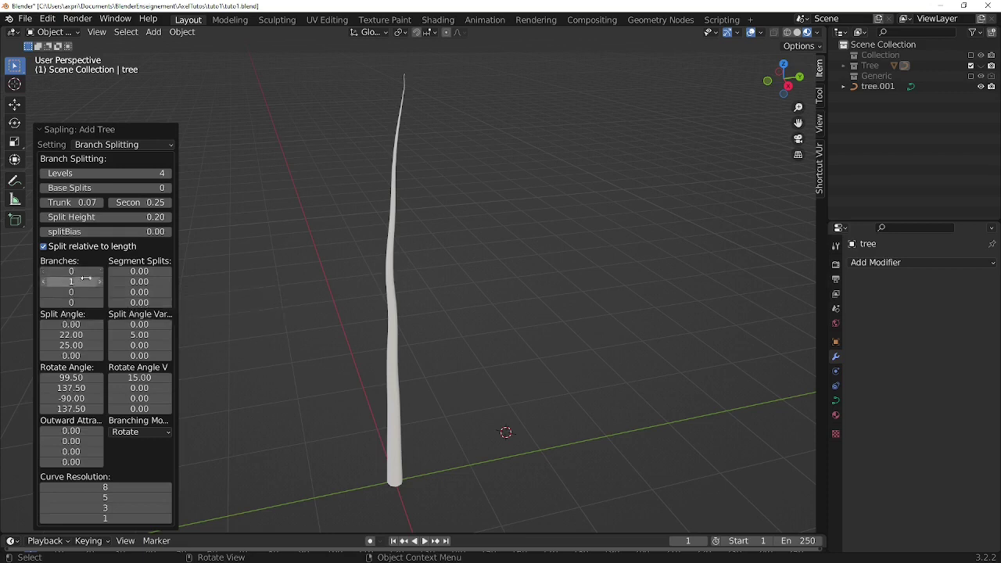
left_click(101, 282)
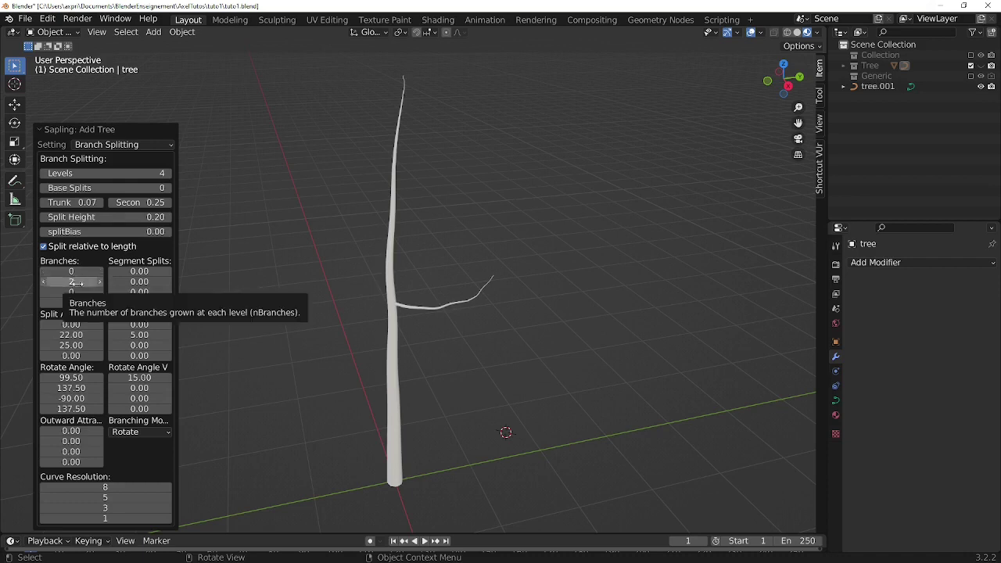
left_click(101, 282)
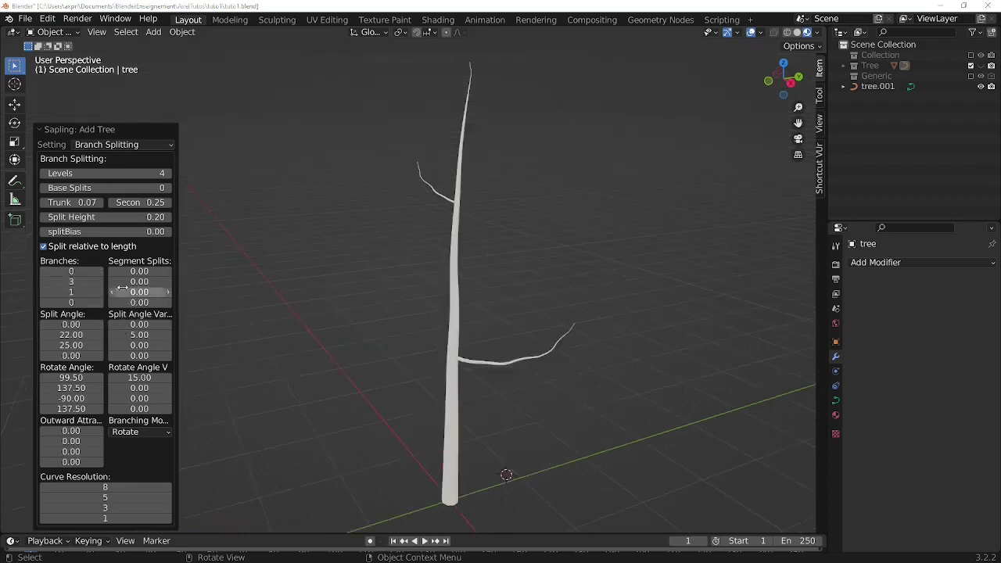
Set the second Branches value to 95 and the second Segment Splits value to 0.8.
left_click(75, 282)
type("95")
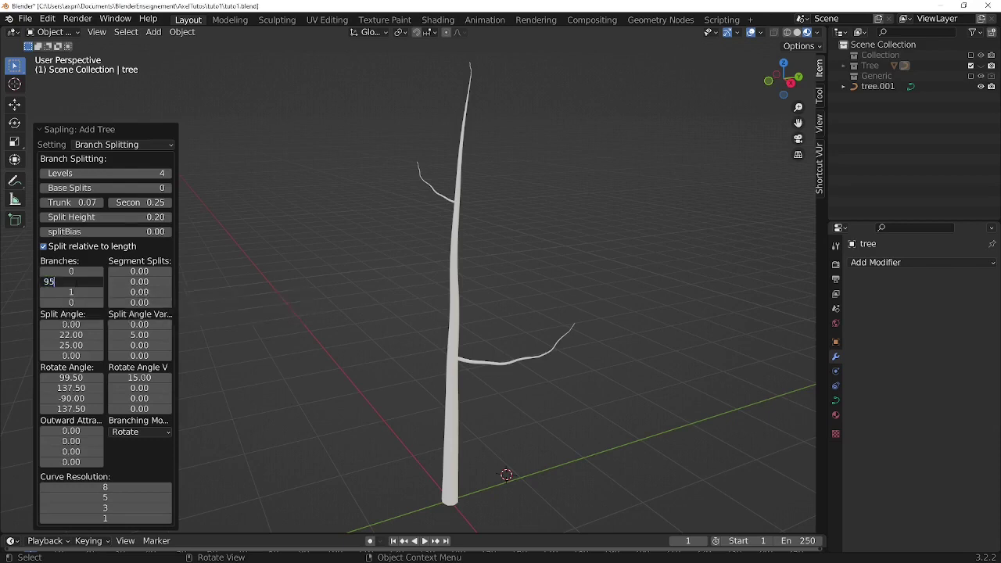
key("Return")
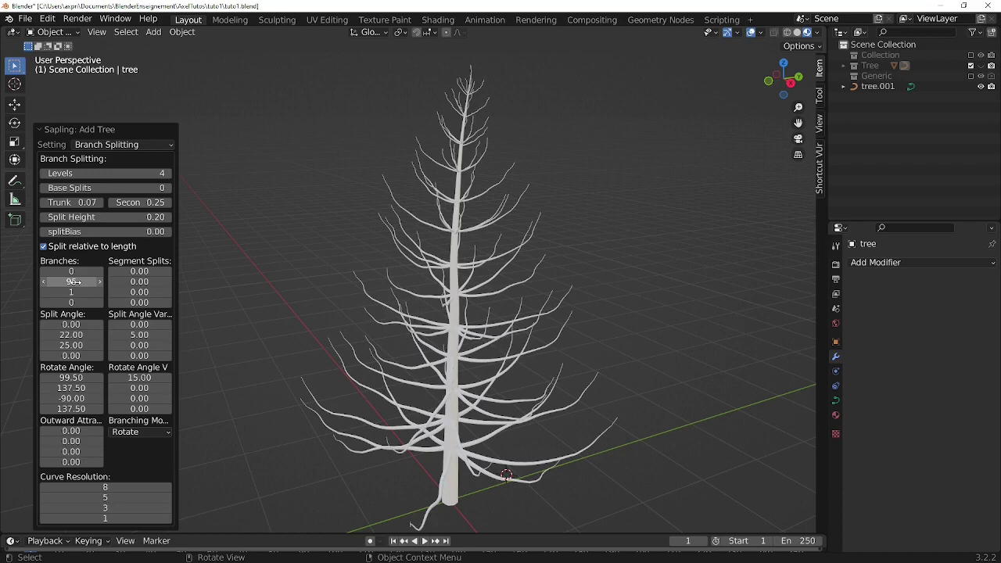
left_click(130, 283)
type("0.8")
key("Return")
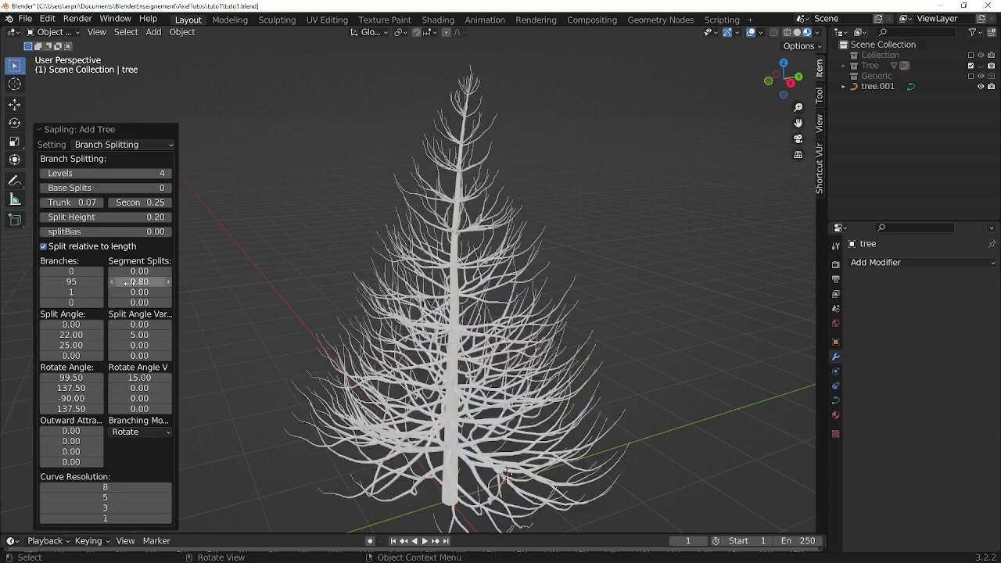
Set the third Branches value to 17.
left_click(85, 291)
type("7")
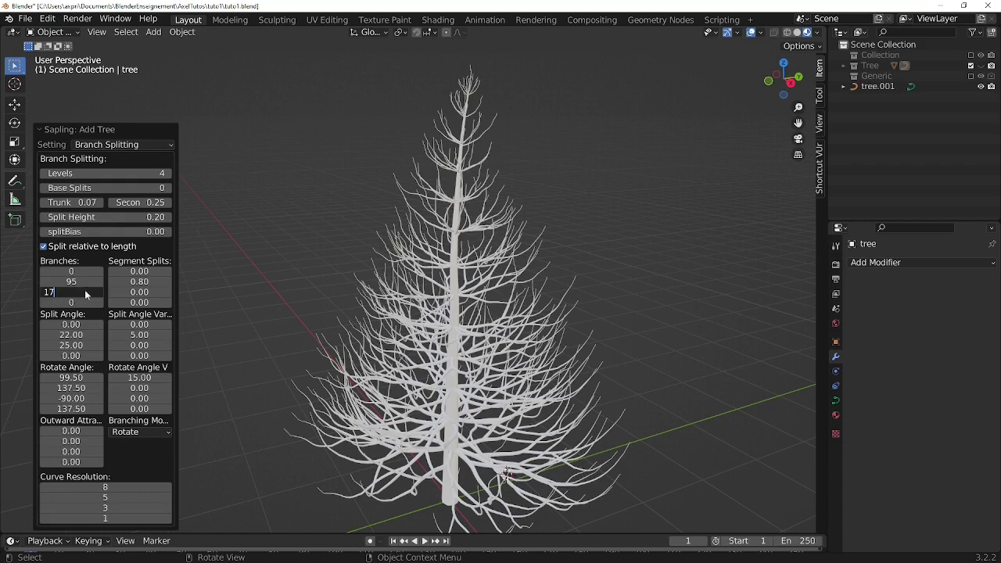
key("Return")
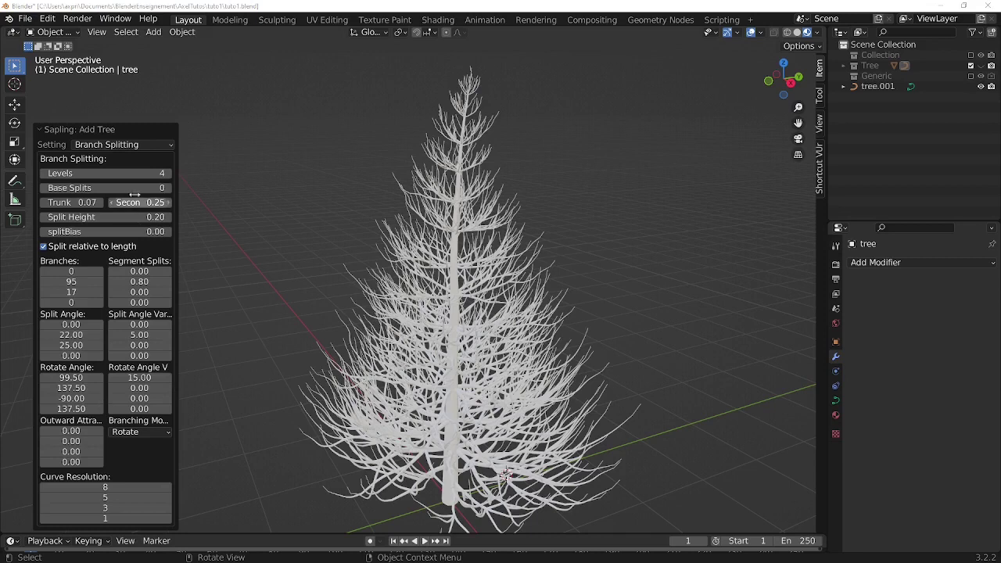
Set the third Length value to 0.6 in the tree's Branch Growth settings.
left_click(172, 147)
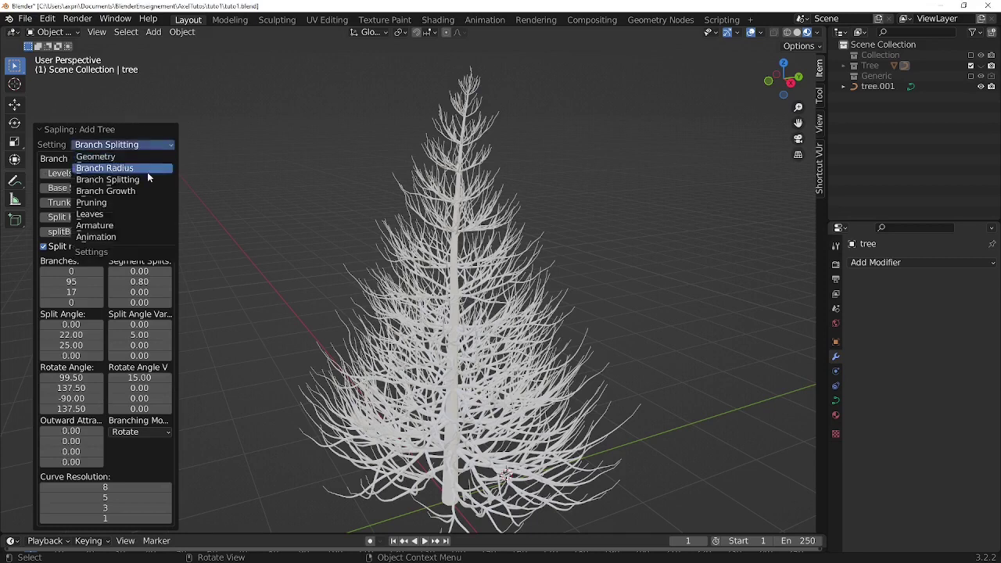
left_click(129, 196)
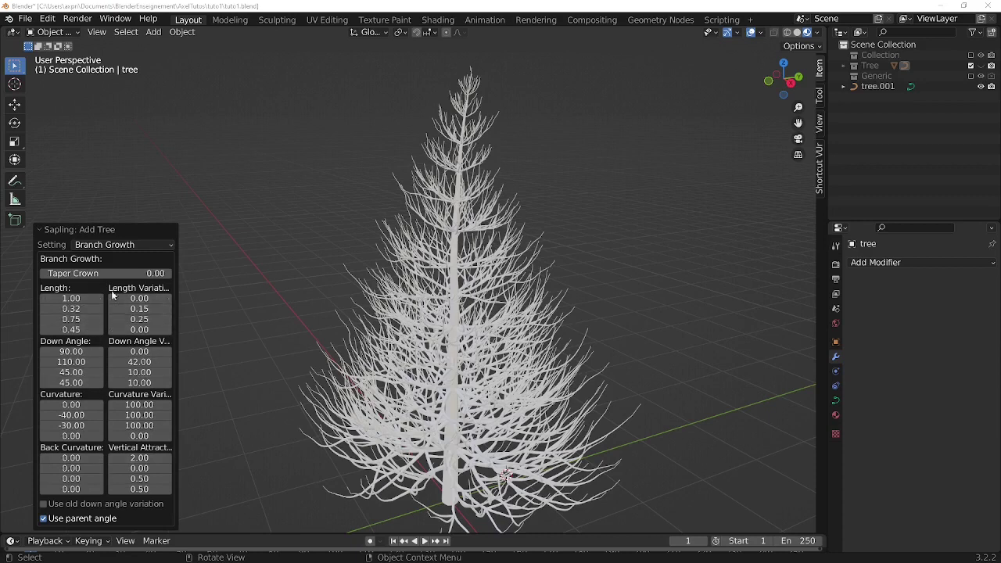
left_click(74, 319)
type("0.6")
key("Return")
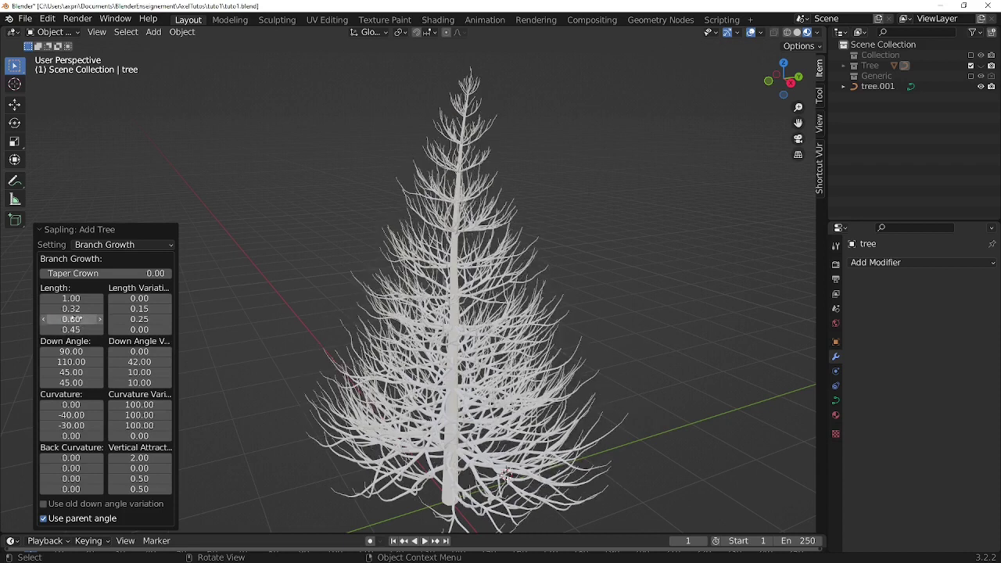
Set the first Curvature Variation value to 50 in the tree's Branch Growth settings.
left_click(139, 404)
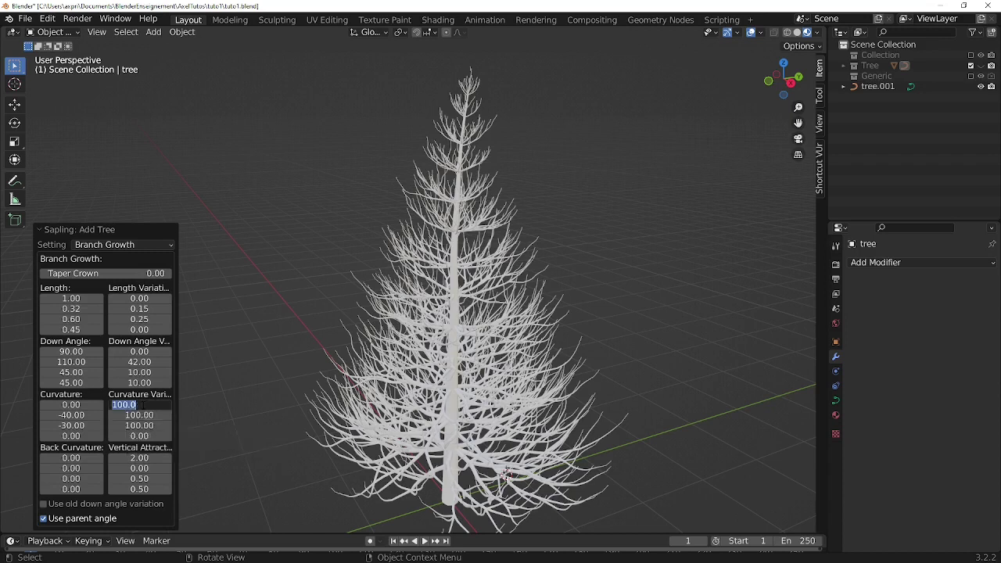
type("50")
key("Return")
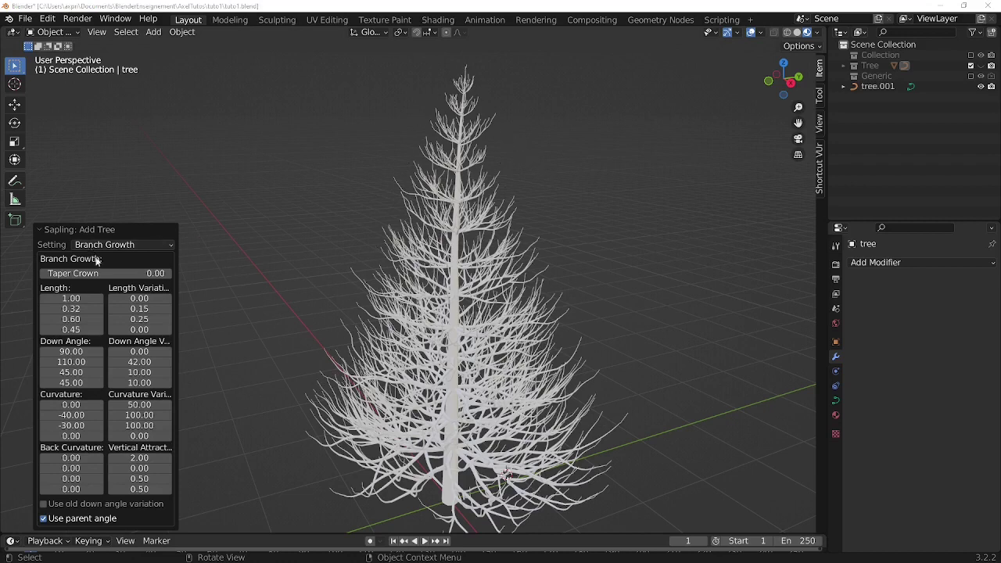
Enable pruning in the tree's Pruning settings, with Prune Width 0.34 and Prune Width Peak 0.15.
left_click(169, 247)
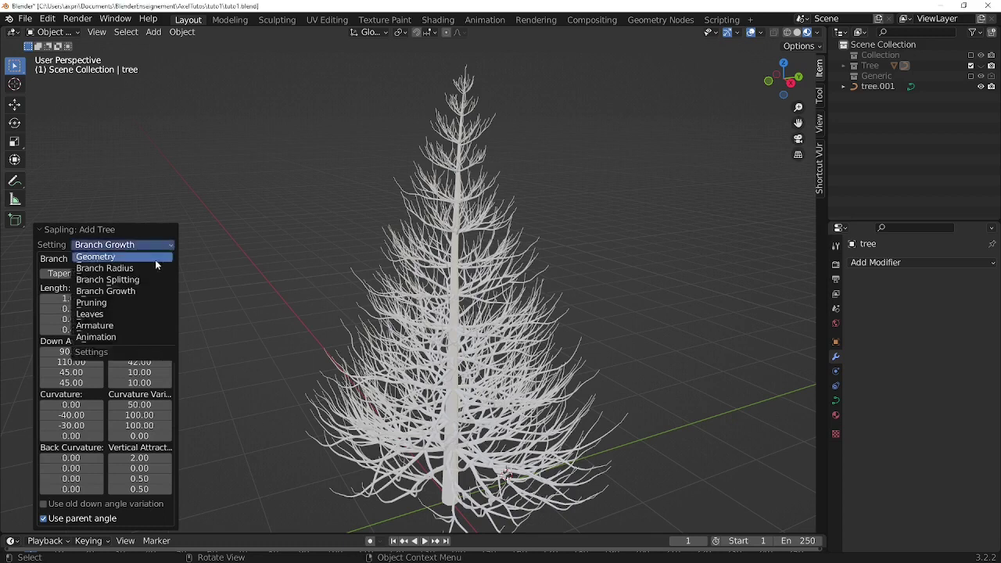
left_click(106, 304)
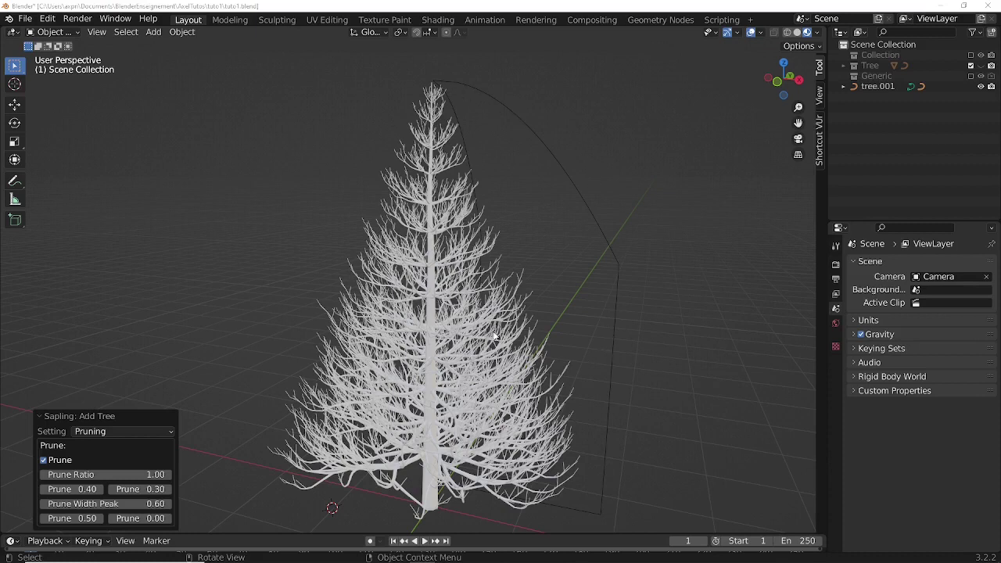
left_click(81, 489)
type("0.34")
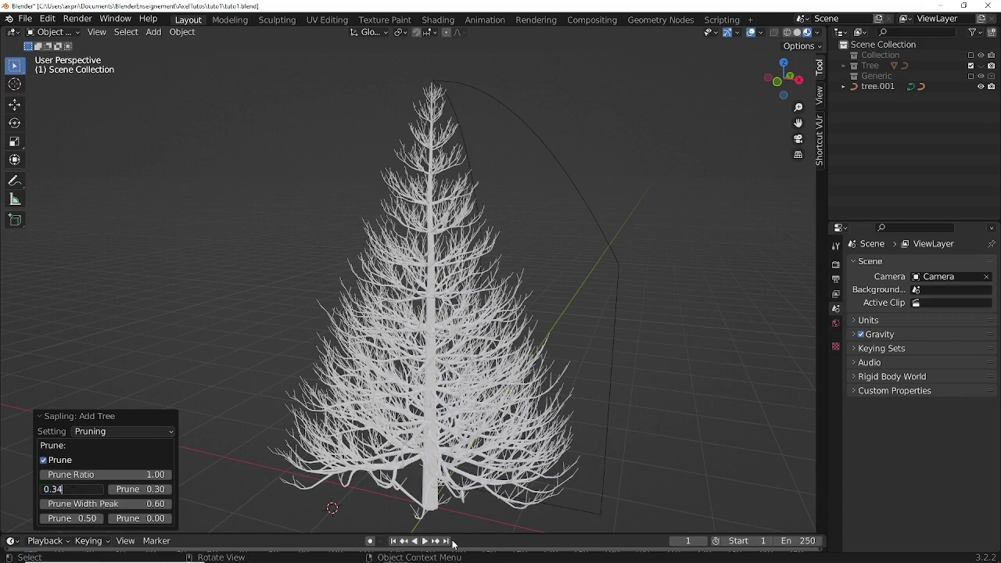
key("Return")
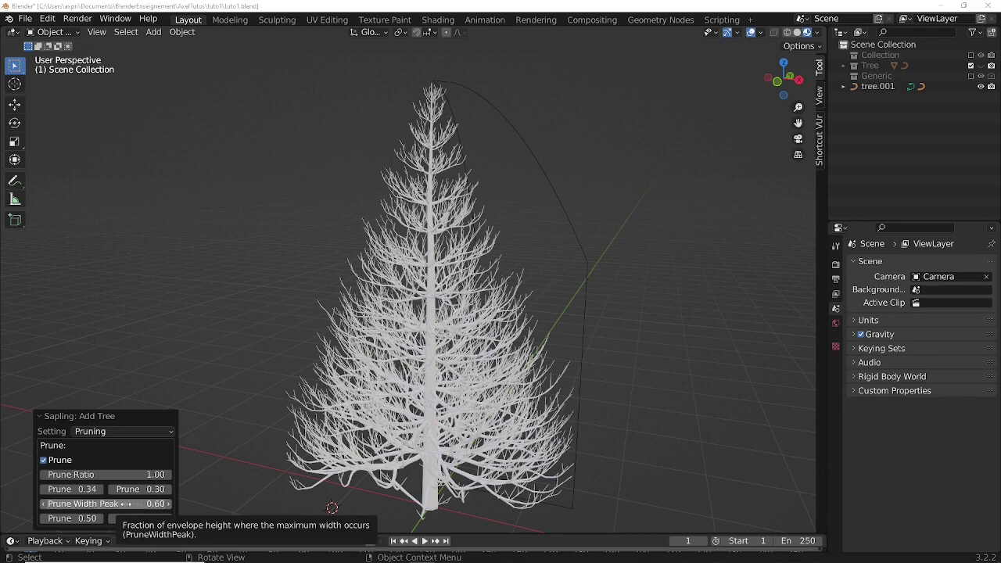
left_click(127, 503)
type("0.15")
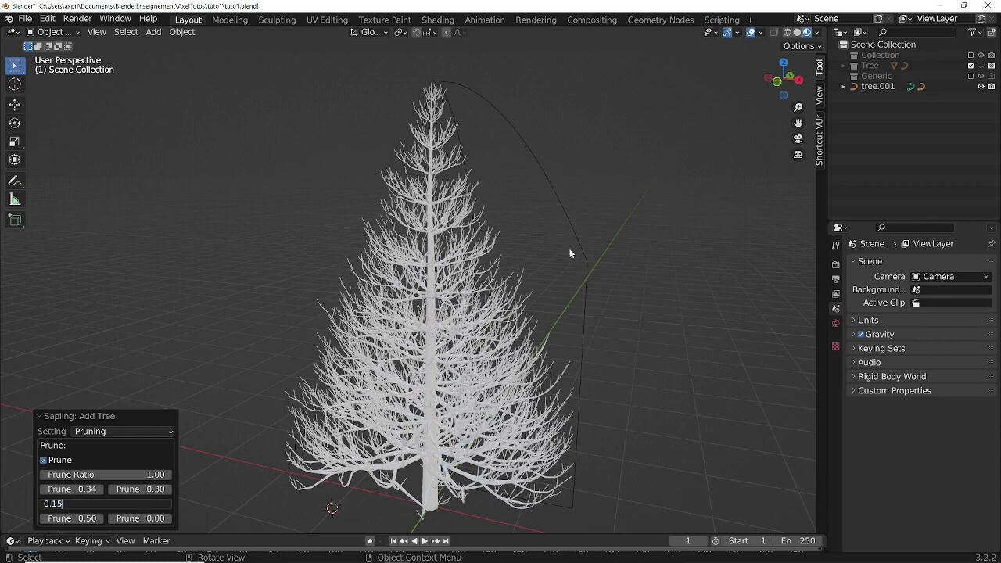
key("Return")
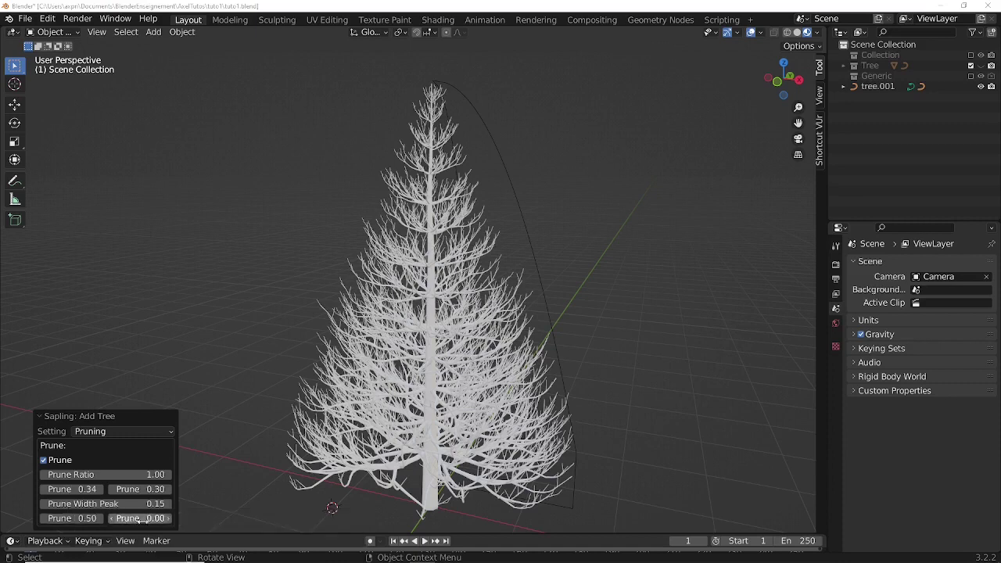
Set the low Prune Power to 0.09 and the high Prune Power to 1, and save the file.
left_click(142, 518)
type("0.09")
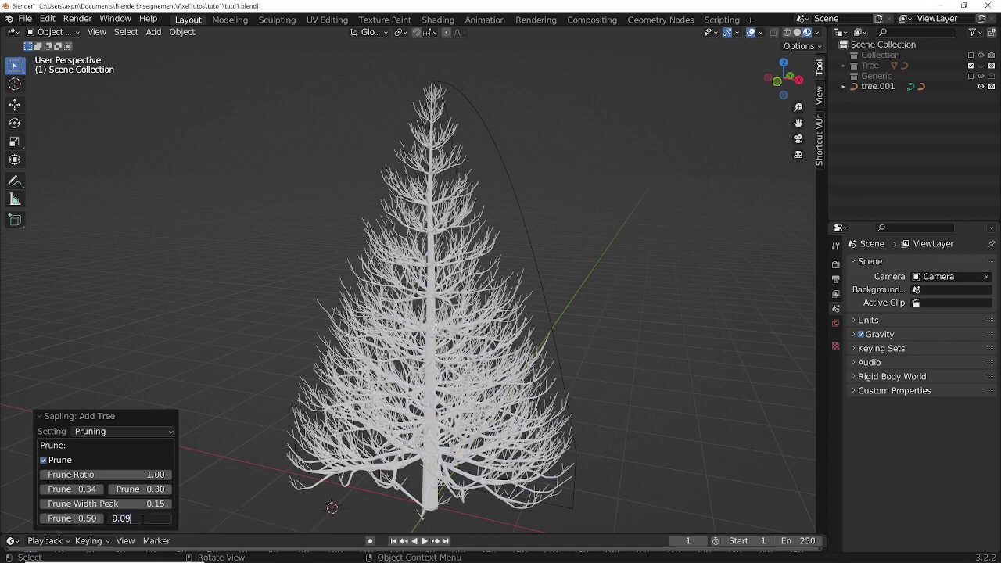
key("Return")
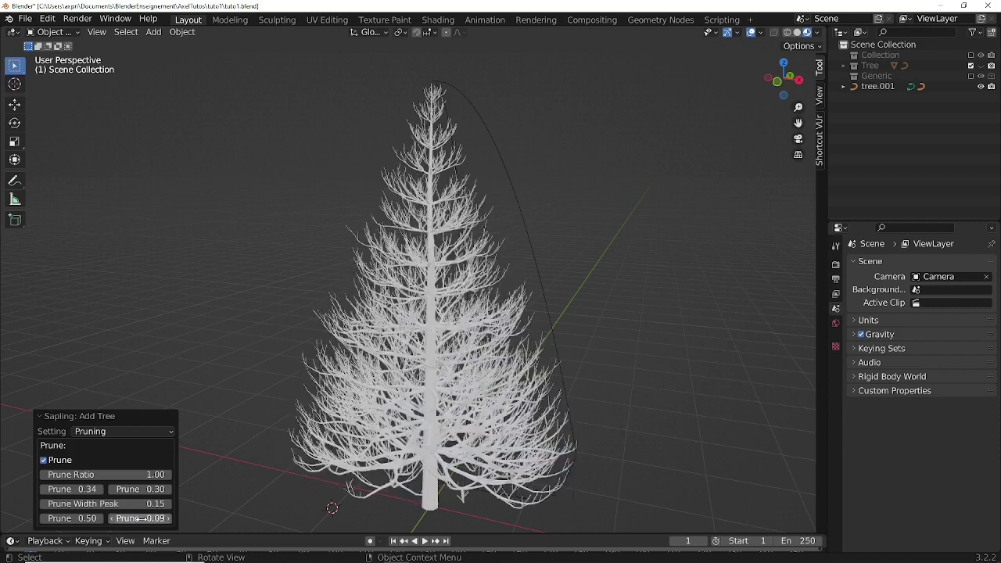
left_click(78, 519)
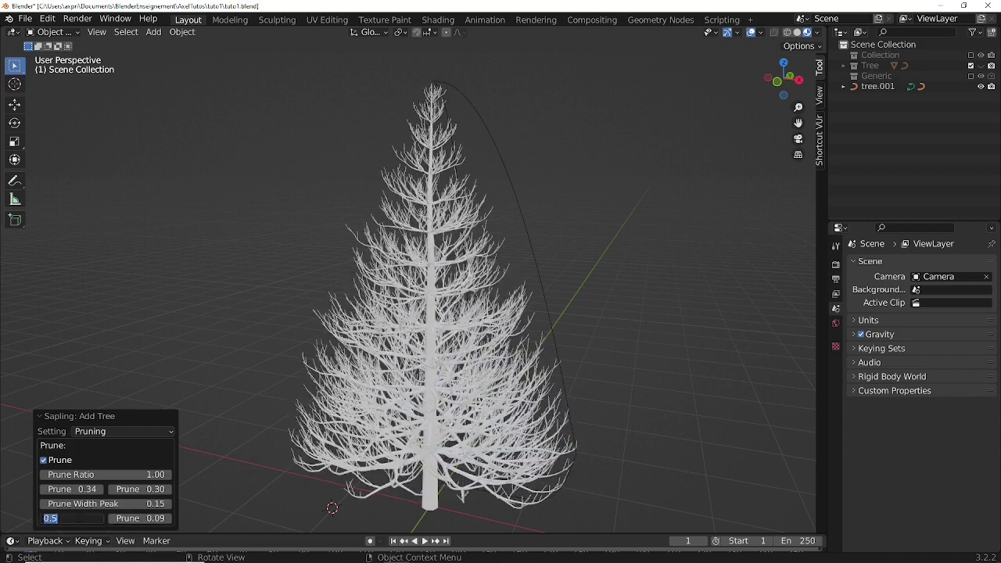
type("1")
key("Return")
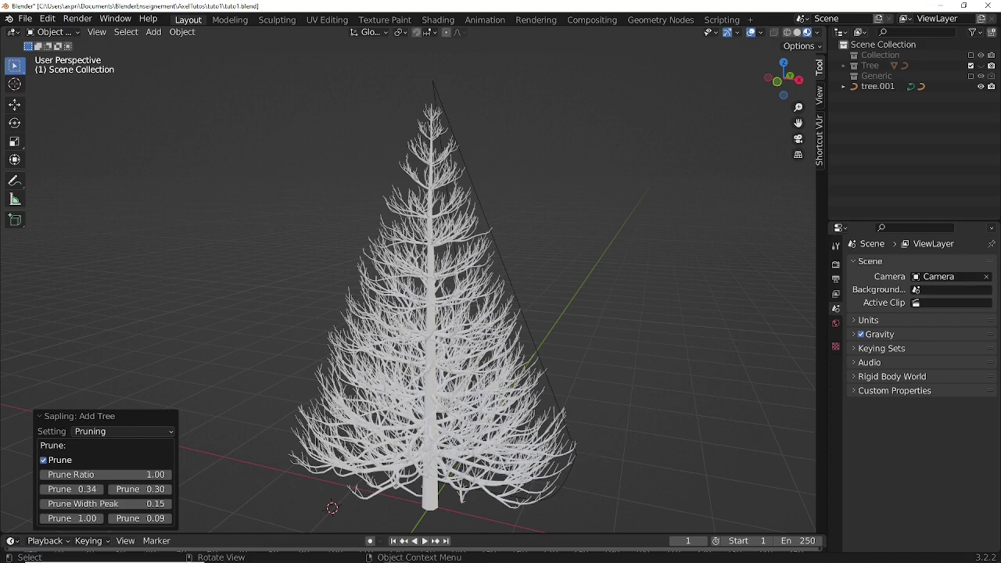
key("ctrl+s")
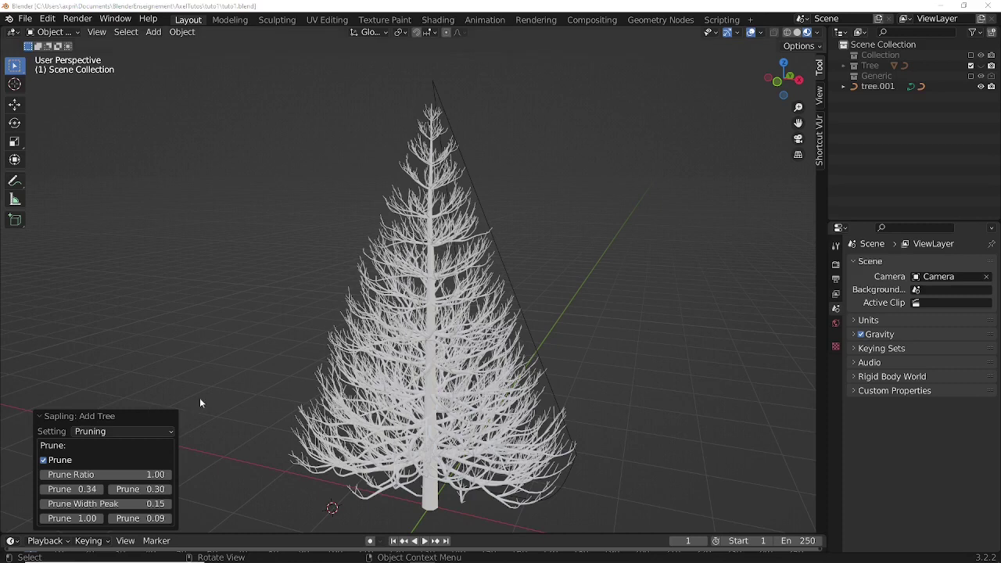
In the tree's Leaves settings, choose the Hexagonal leaf shape, set Leaves to 250 and show the leaves.
left_click(164, 432)
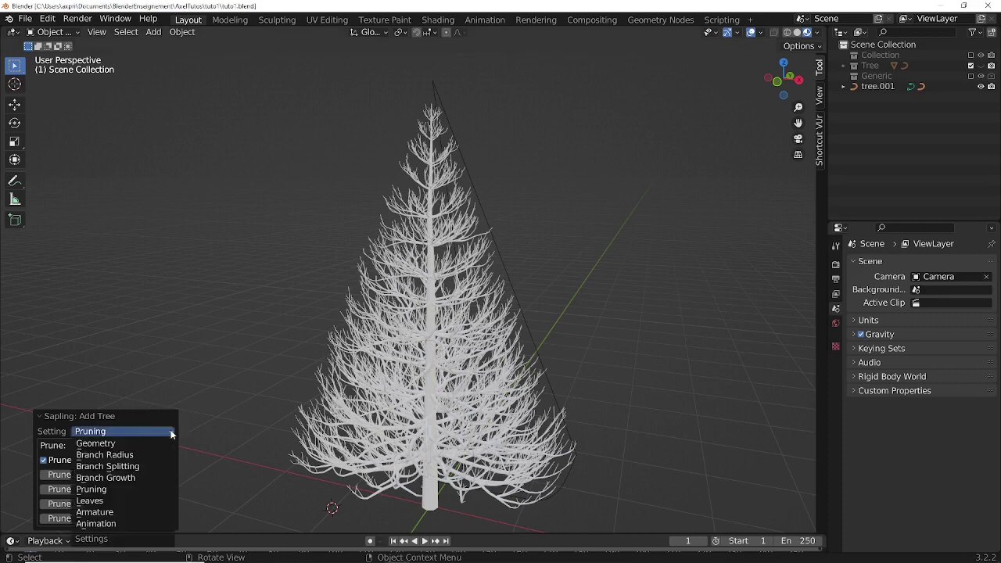
left_click(97, 502)
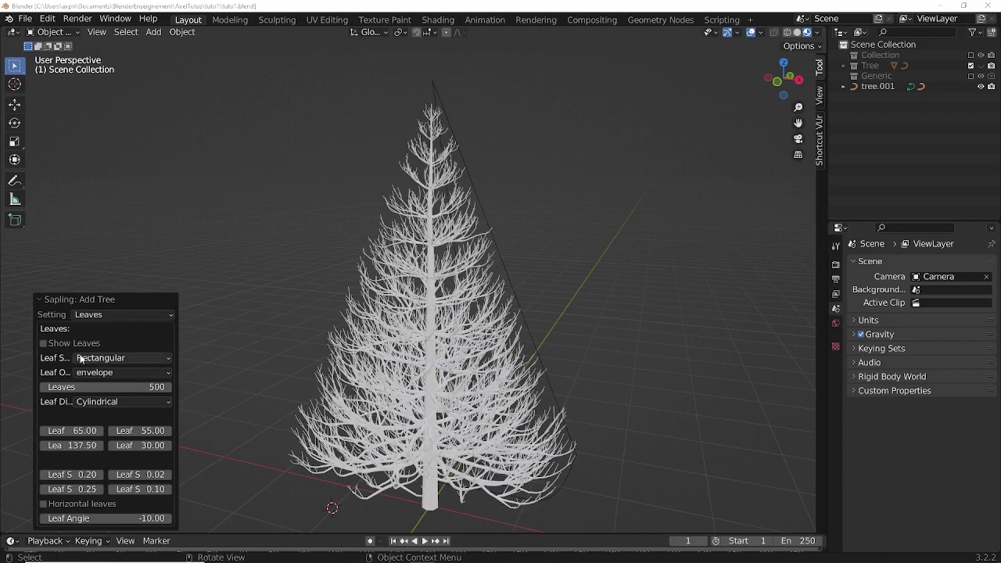
left_click(166, 359)
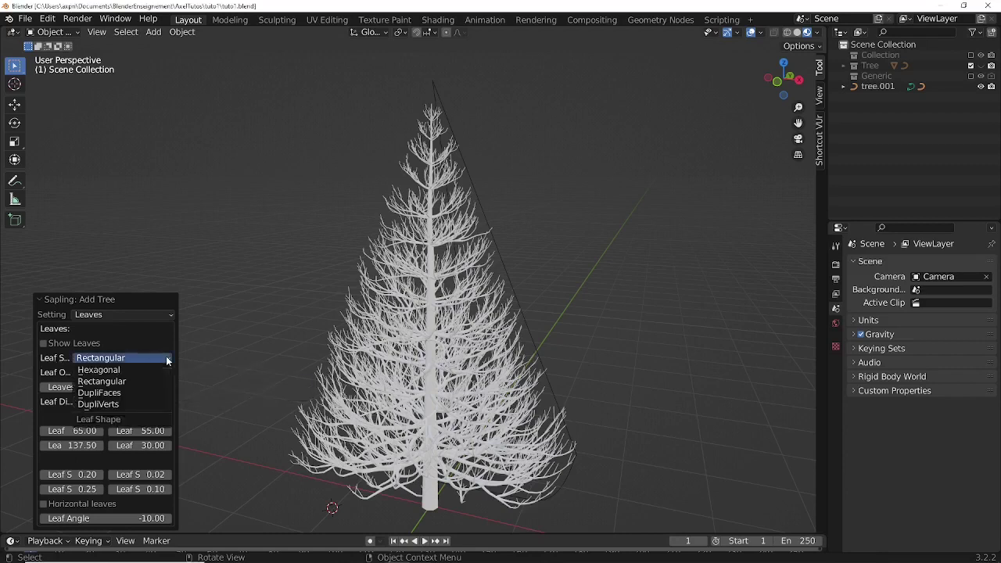
left_click(119, 371)
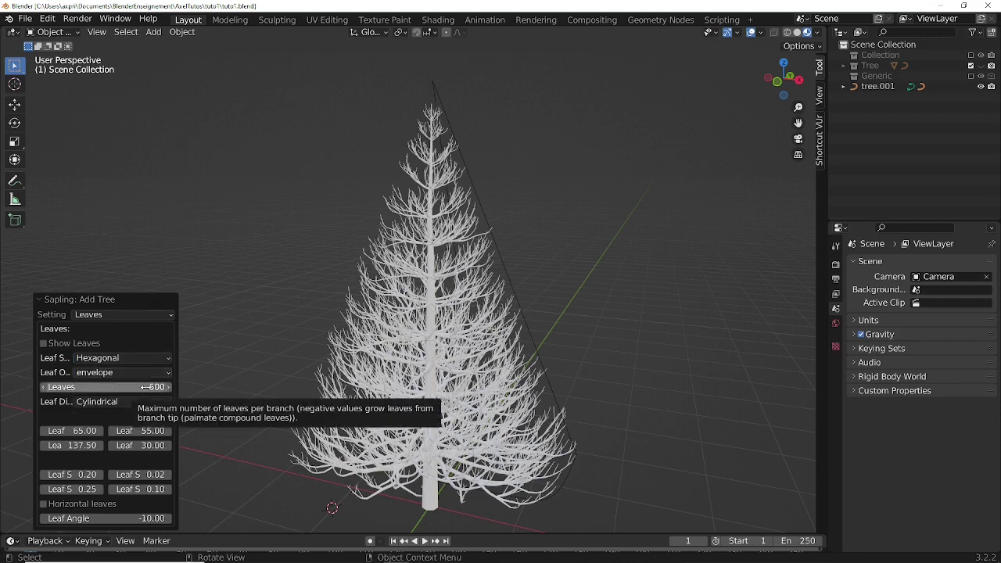
left_click(139, 387)
type("250")
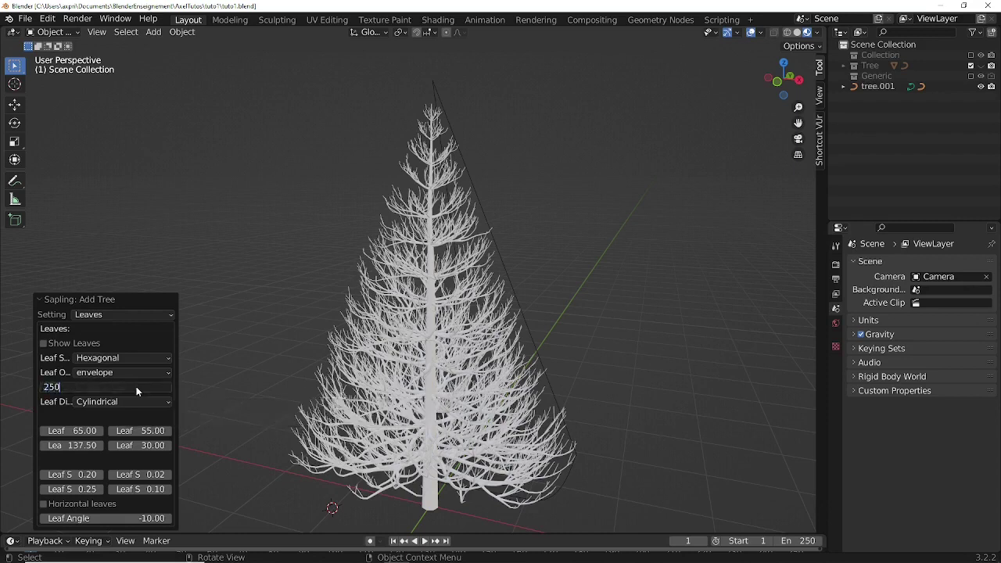
key("Return")
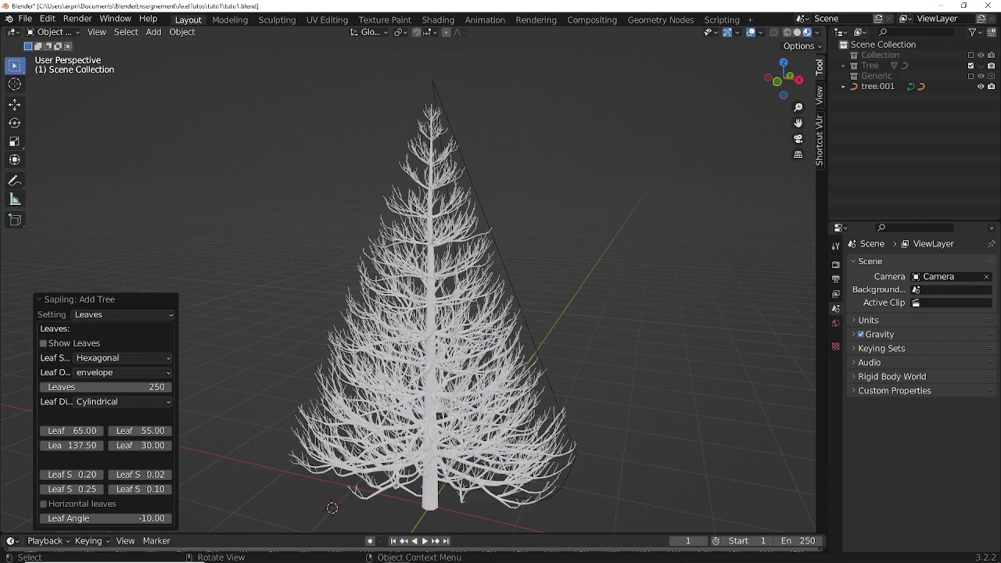
left_click(43, 342)
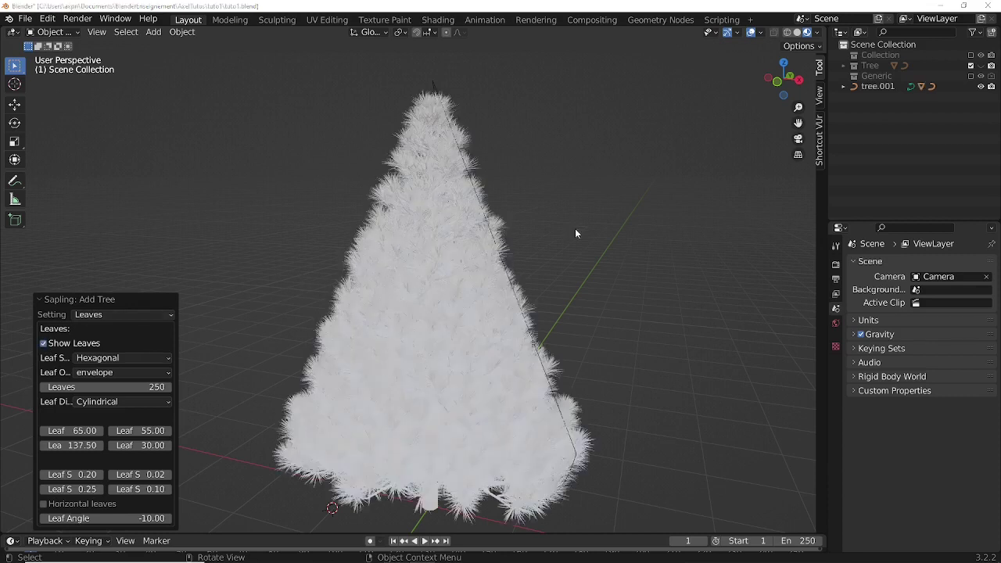
Switch the viewport to Solid shading and save the file.
left_click(797, 32)
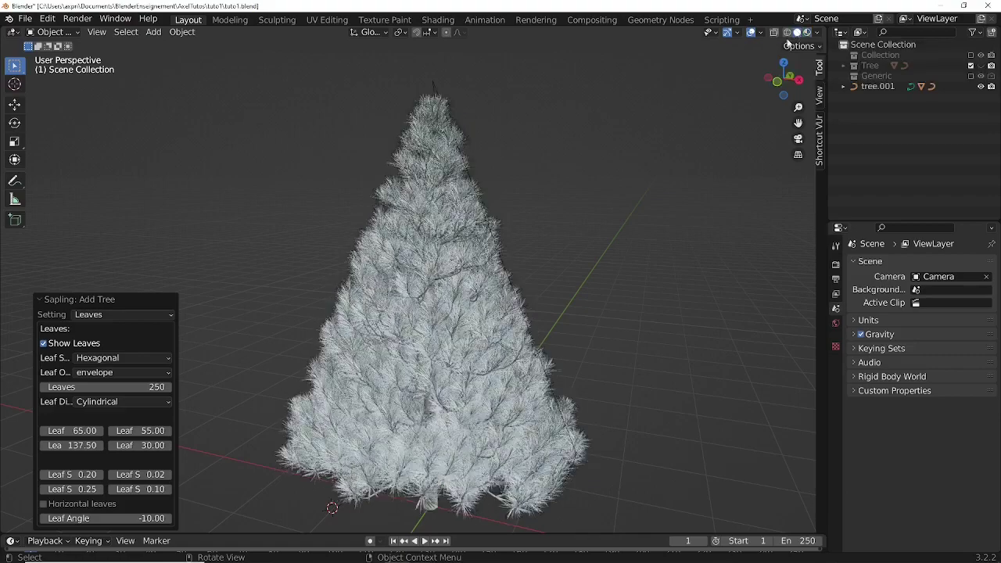
mouse_move(543, 295)
middle_mouse_down()
mouse_move(616, 284)
mouse_move(604, 308)
mouse_move(565, 315)
mouse_move(520, 286)
mouse_move(552, 292)
mouse_move(580, 266)
mouse_move(563, 244)
mouse_move(547, 290)
mouse_move(569, 284)
mouse_move(580, 297)
mouse_move(545, 303)
mouse_move(561, 282)
mouse_move(547, 297)
middle_mouse_up()
key("ctrl+s")
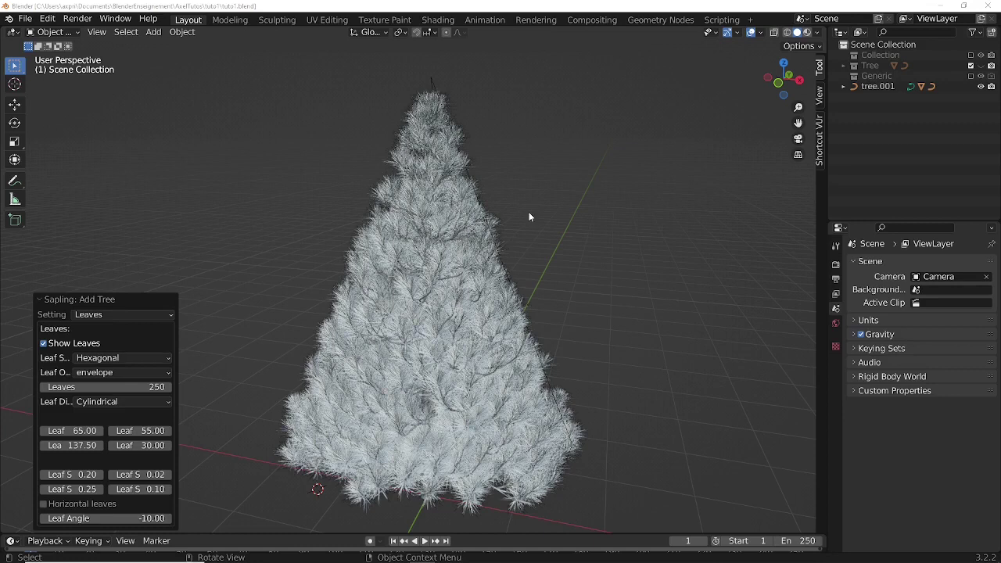
Select the whole tree and move it to a new collection named tree.
key("a")
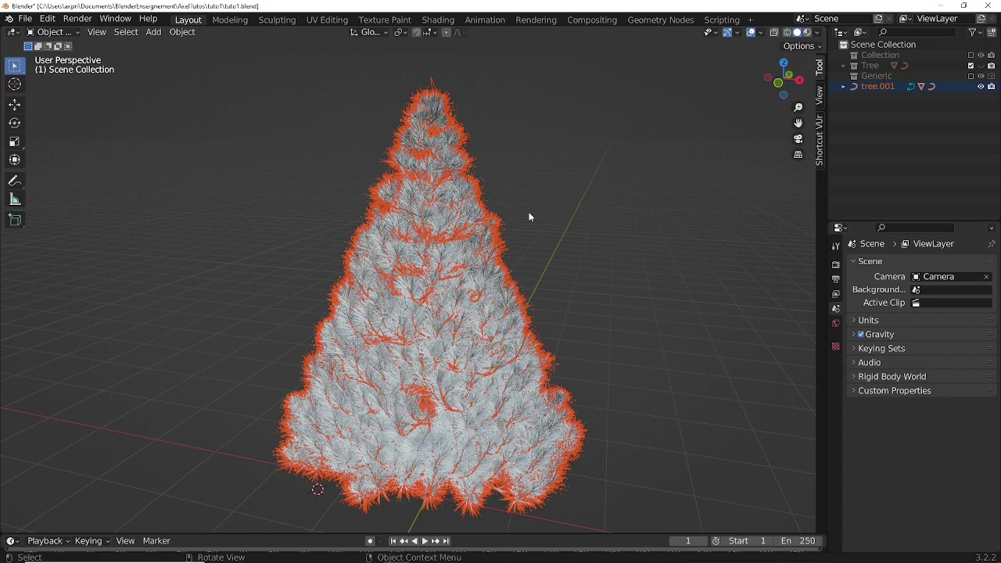
key("m")
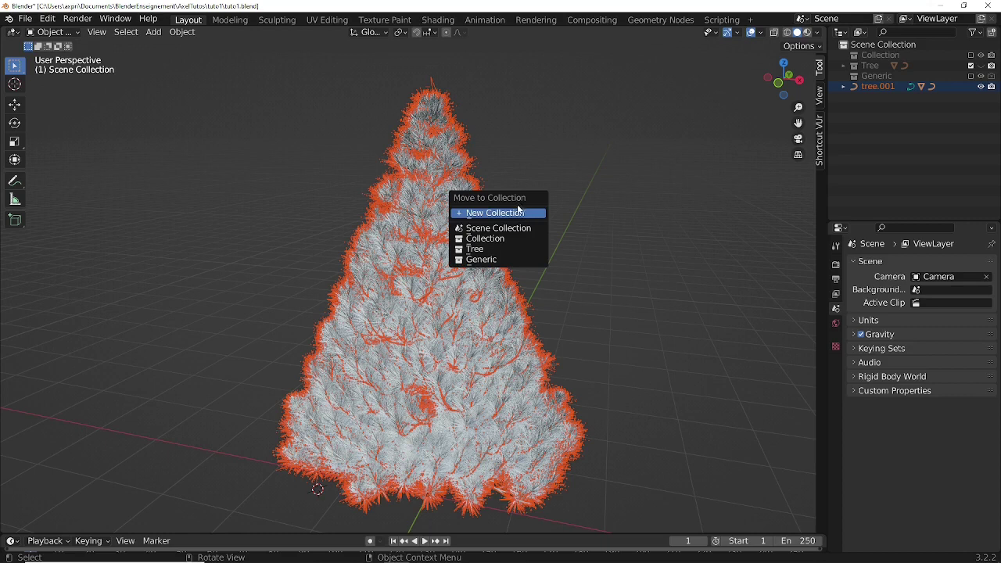
left_click(519, 212)
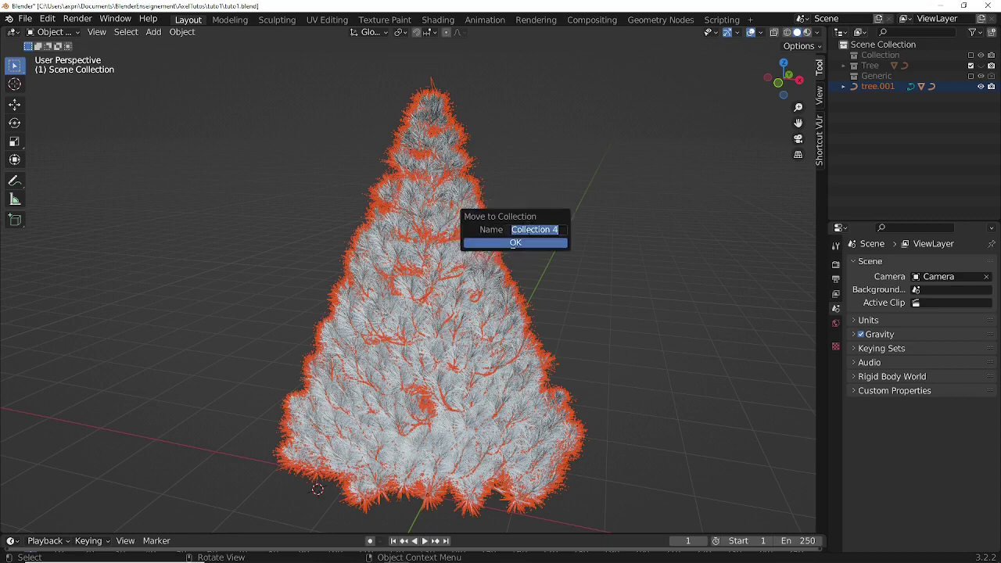
type("tree")
key("Return")
left_click(521, 243)
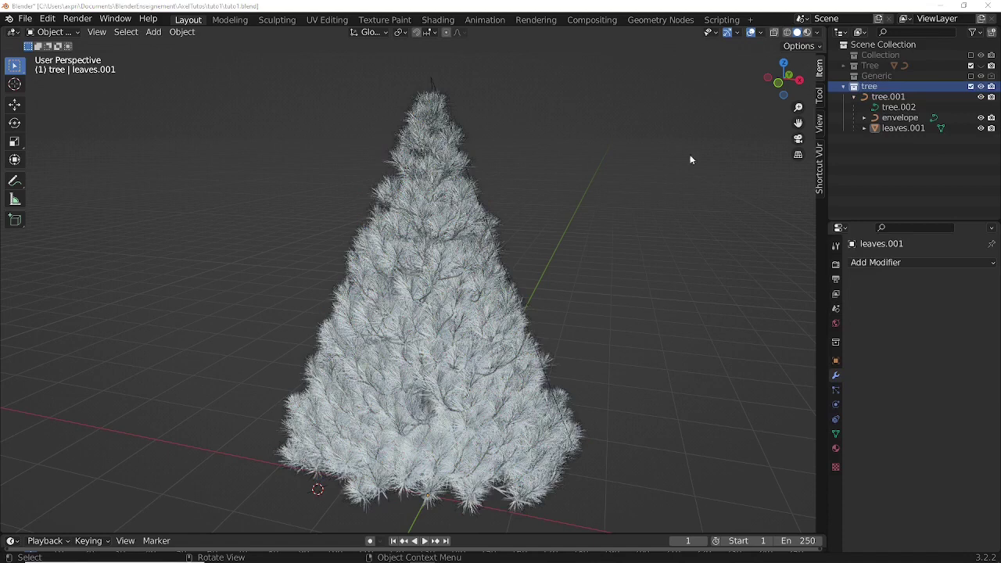
Create a new material for the leaves.001 object.
left_click(895, 129)
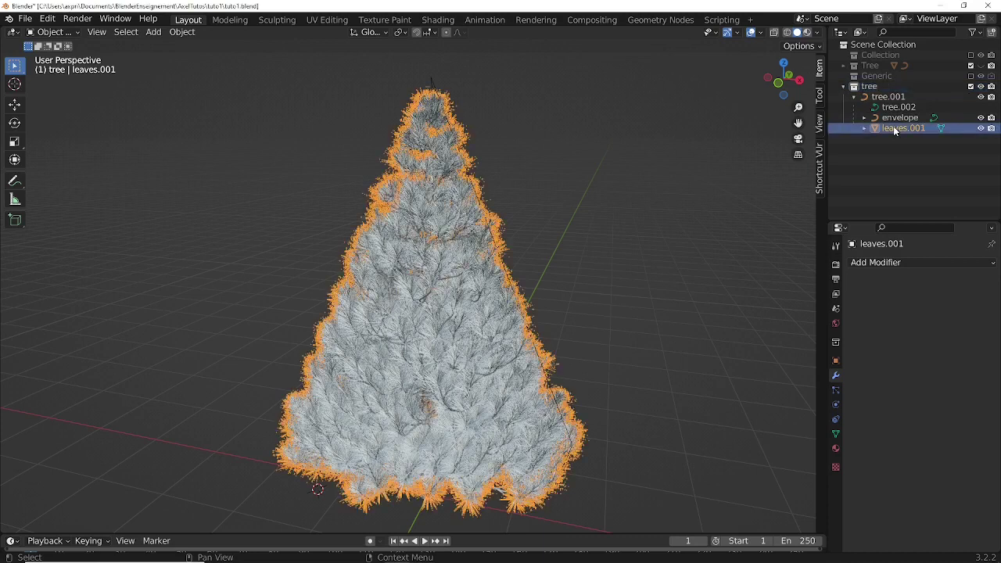
left_click(837, 449)
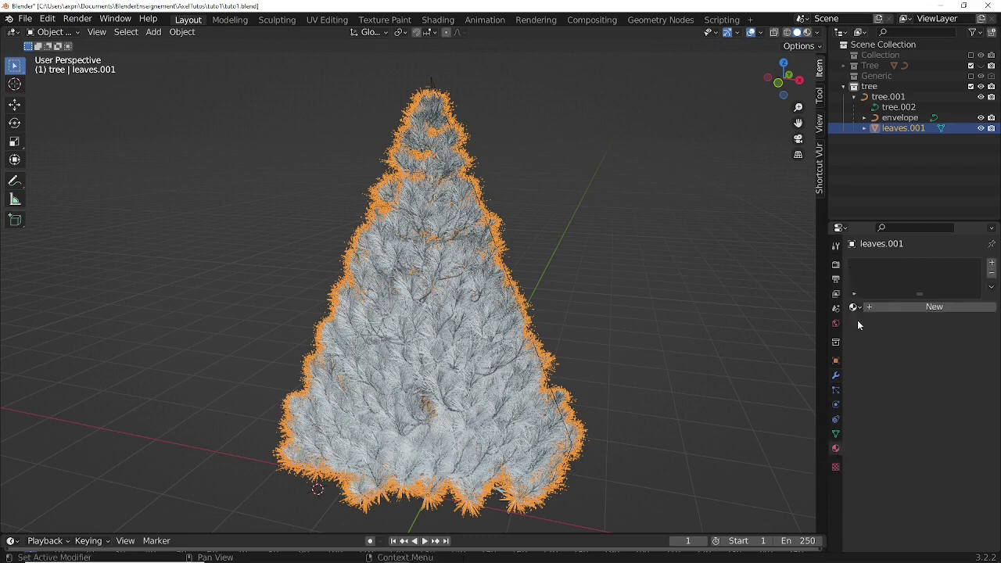
left_click(888, 307)
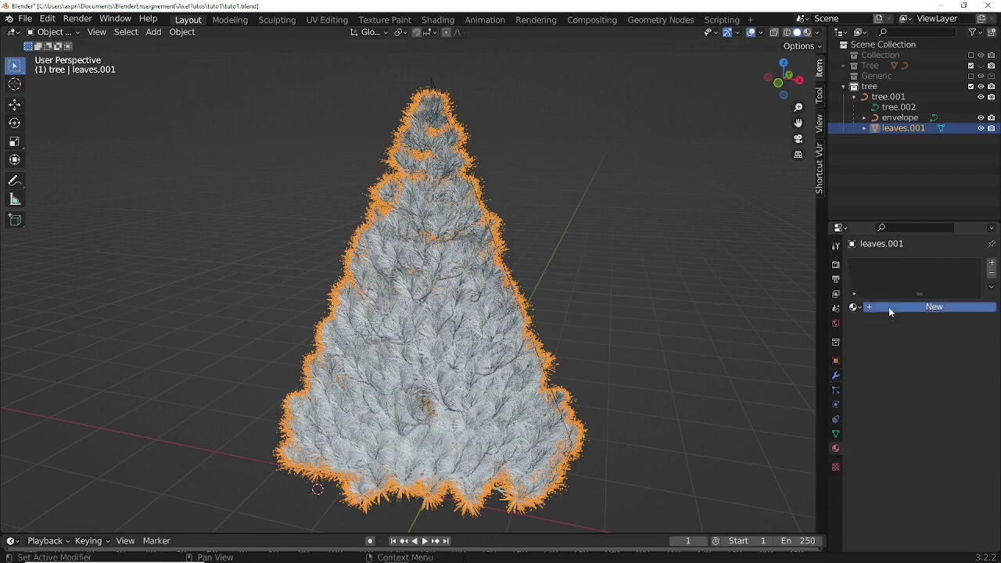
left_click(878, 307)
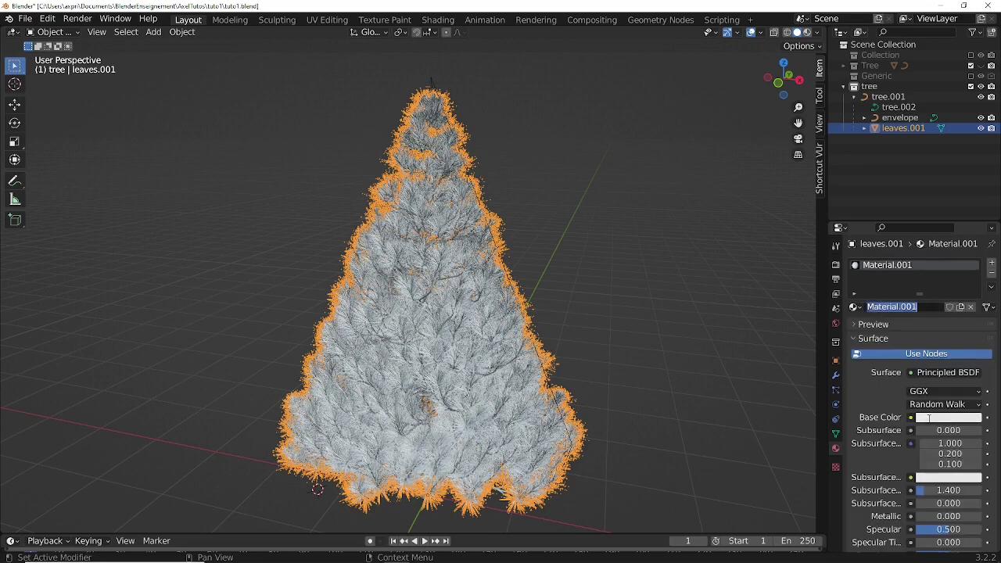
Set the leaf material's Base Color to dark green with hue 0.33, saturation 1 and value 0.04.
left_click(928, 420)
left_click(928, 420)
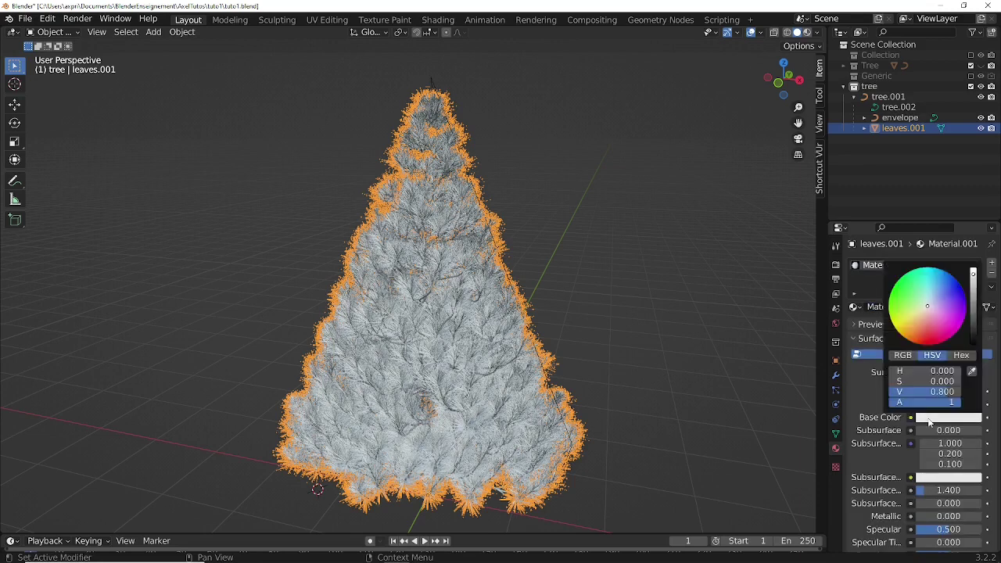
left_click(931, 370)
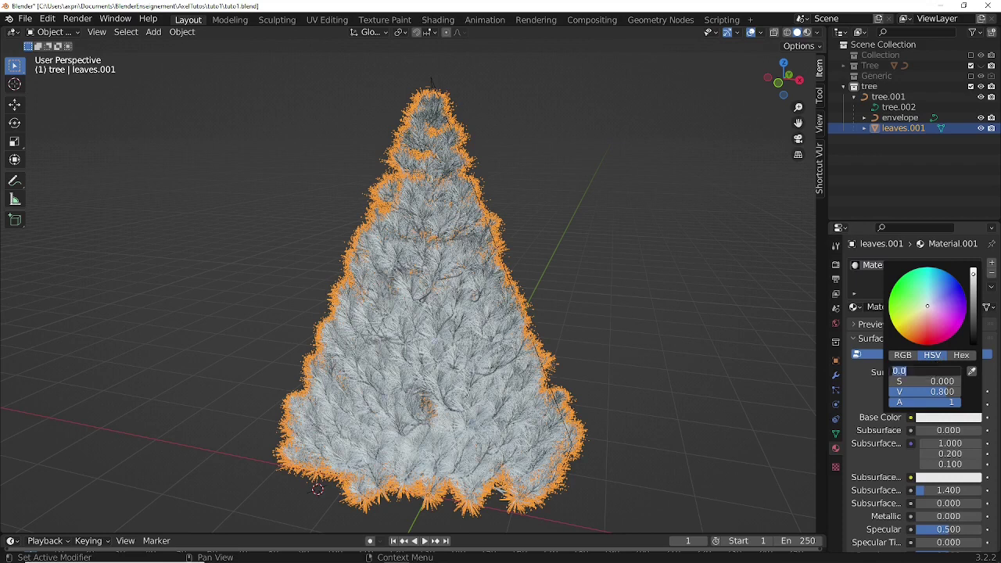
type("0.33")
key("Tab")
type("1")
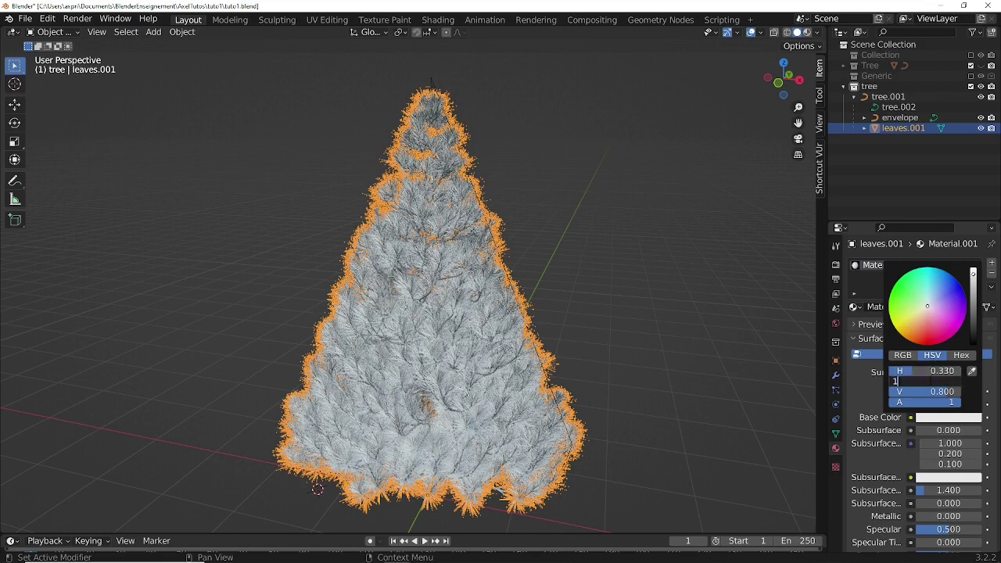
key("Return")
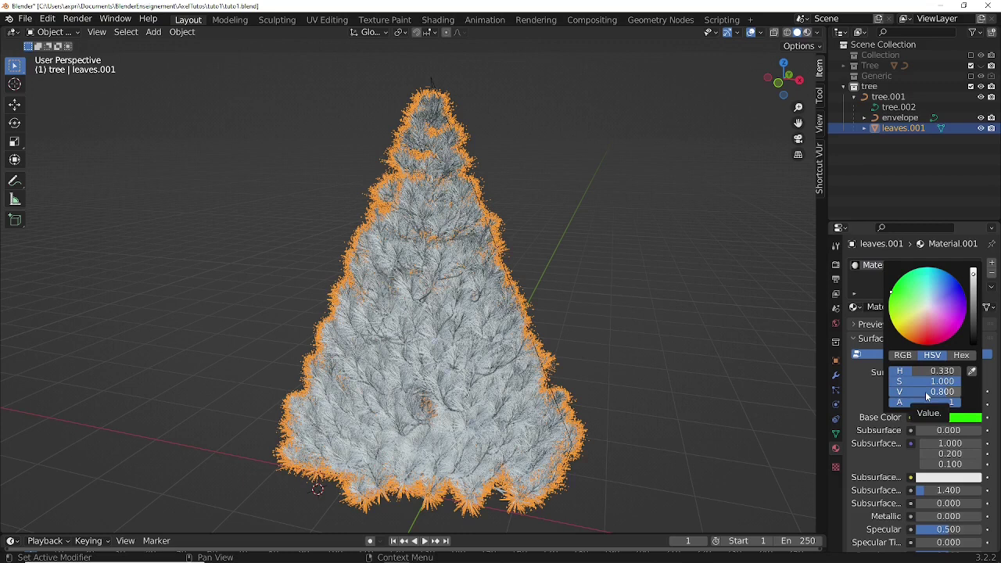
left_click(925, 390)
type("0.04")
key("Return")
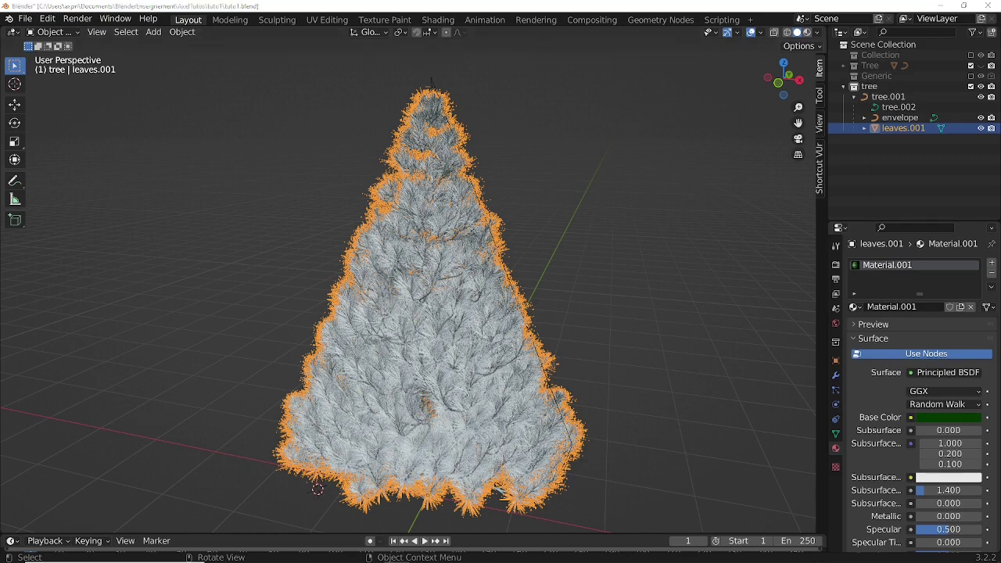
Deselect the leaves and switch the viewport shading to Material Preview.
left_click(598, 303)
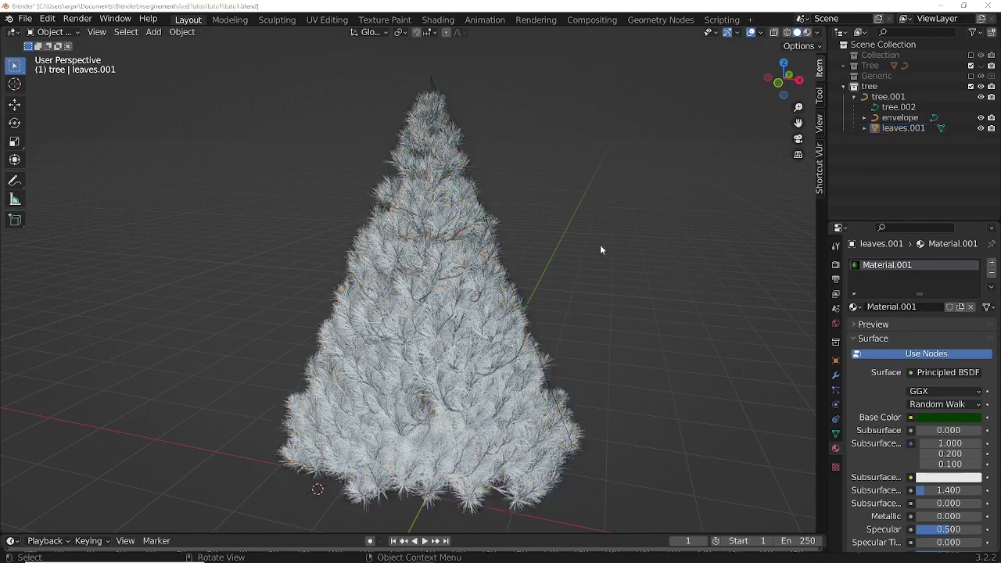
key("z")
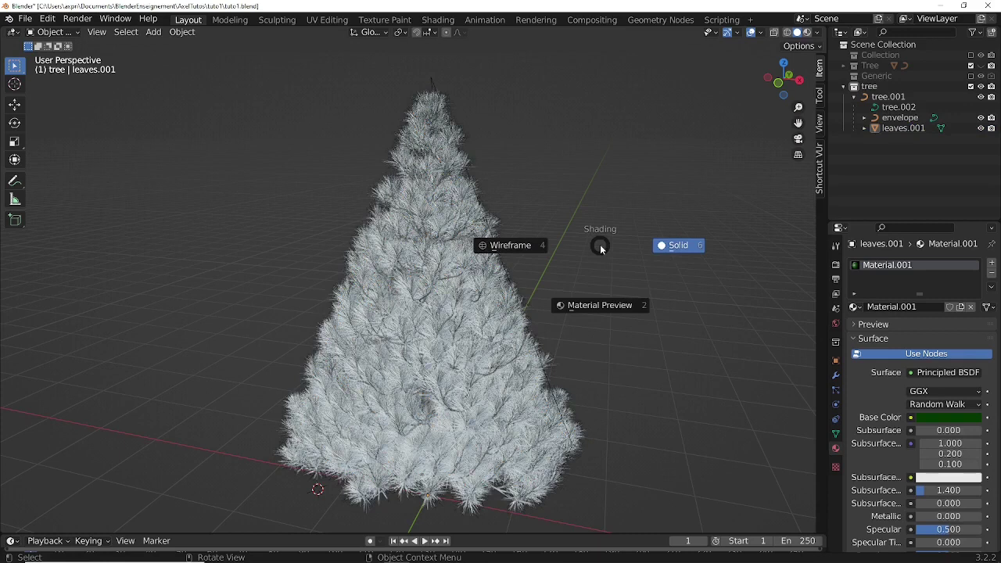
left_click(605, 305)
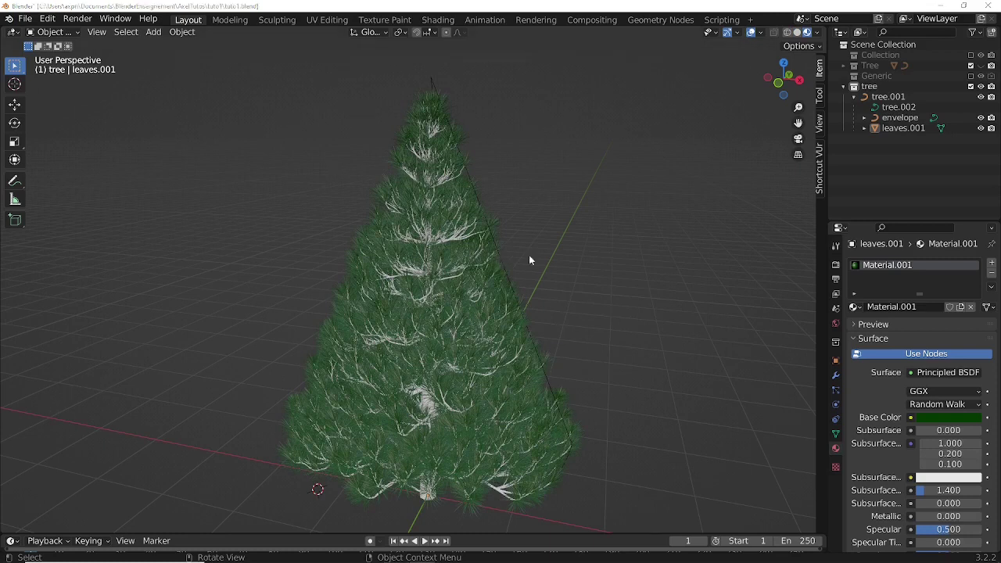
Create a new material for the tree.001 trunk and branches.
left_click(886, 107)
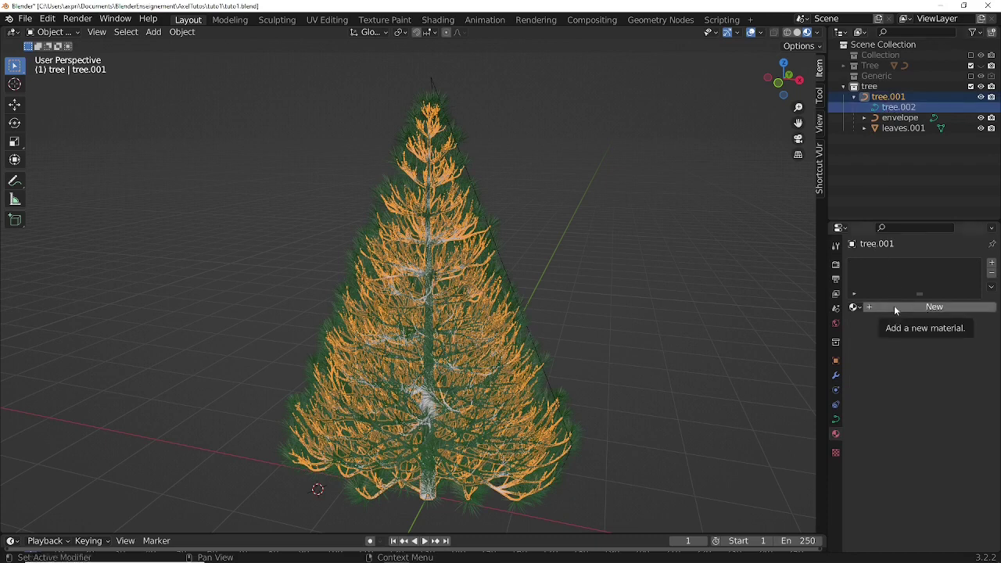
left_click(895, 307)
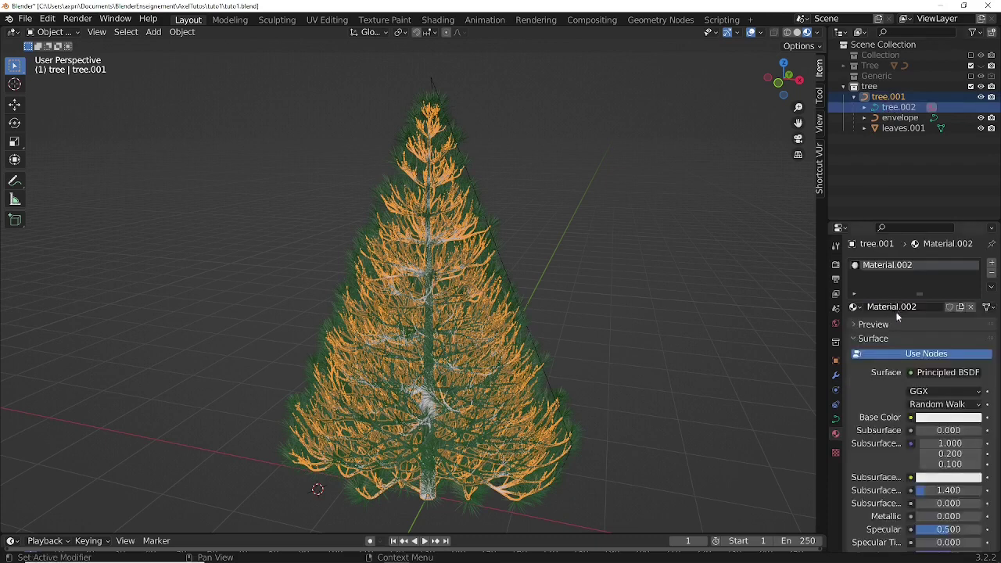
Set the trunk material's Base Color to dark brown with hue 0.07, saturation 1 and value 0.02, and deselect the tree.
left_click(944, 421)
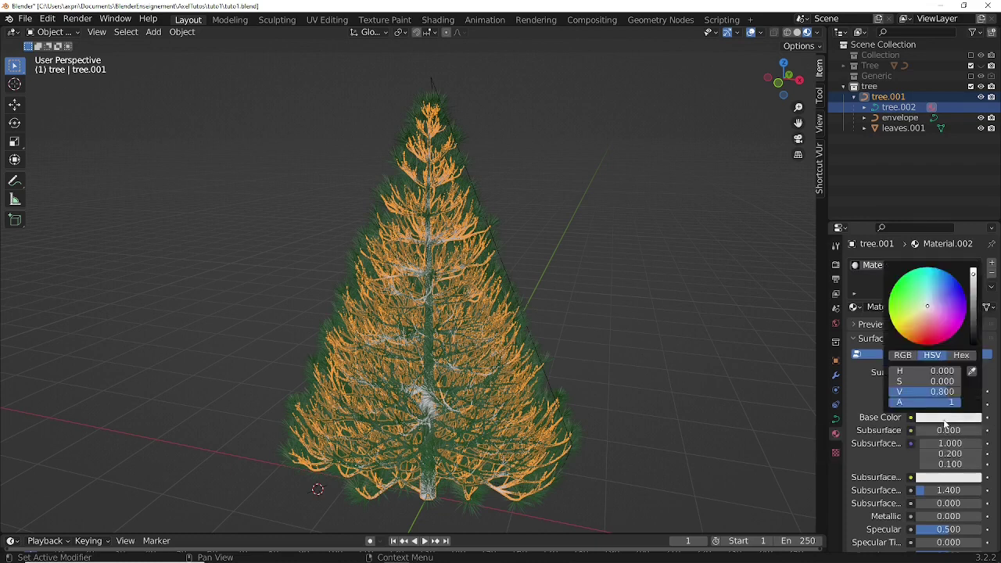
left_click(931, 372)
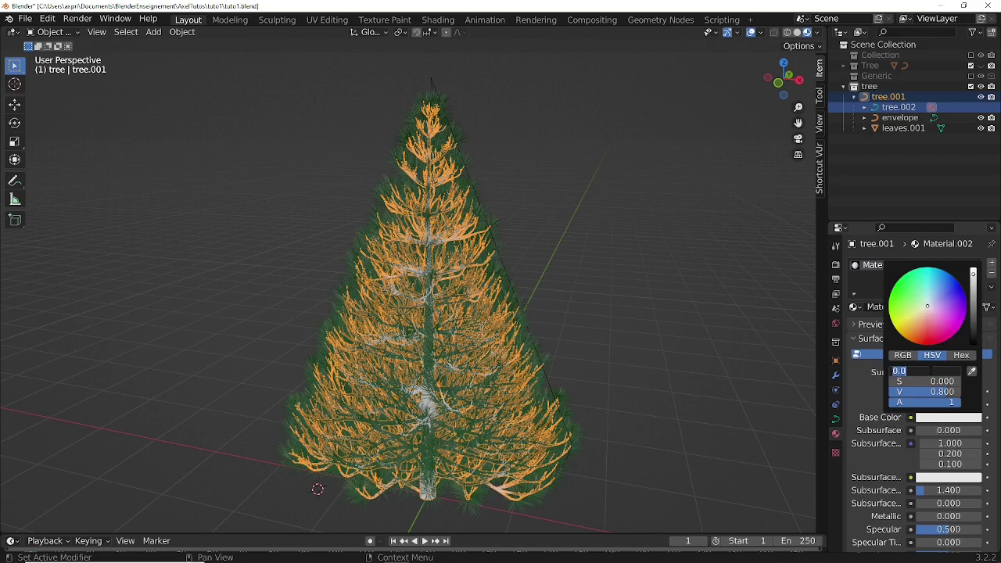
type("0.07")
key("Return")
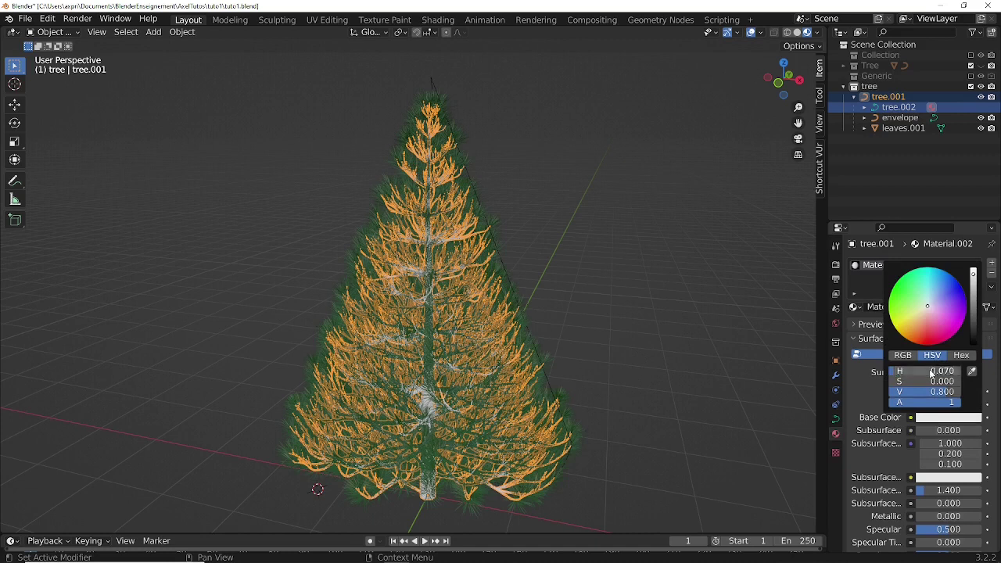
left_click(930, 381)
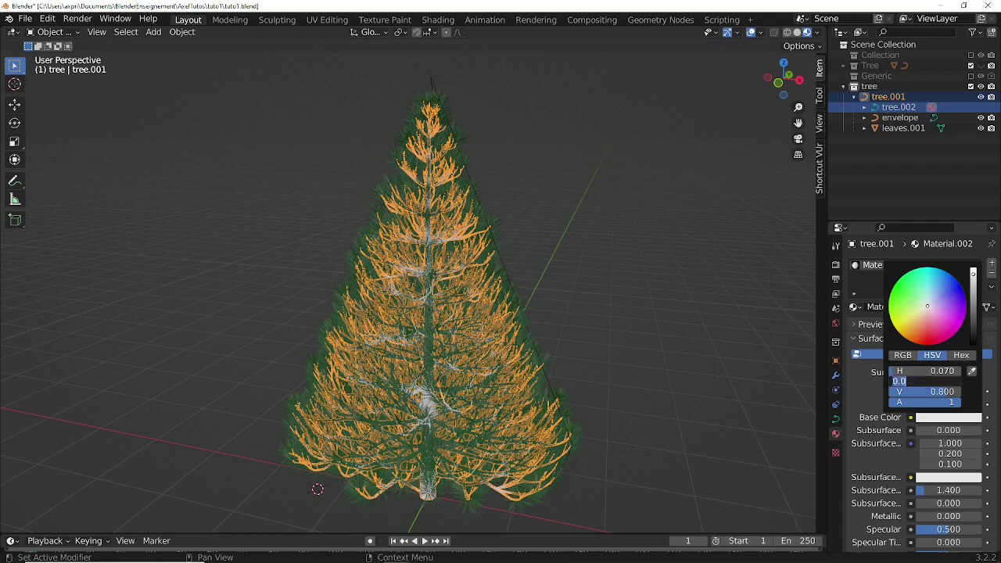
type("1")
key("Return")
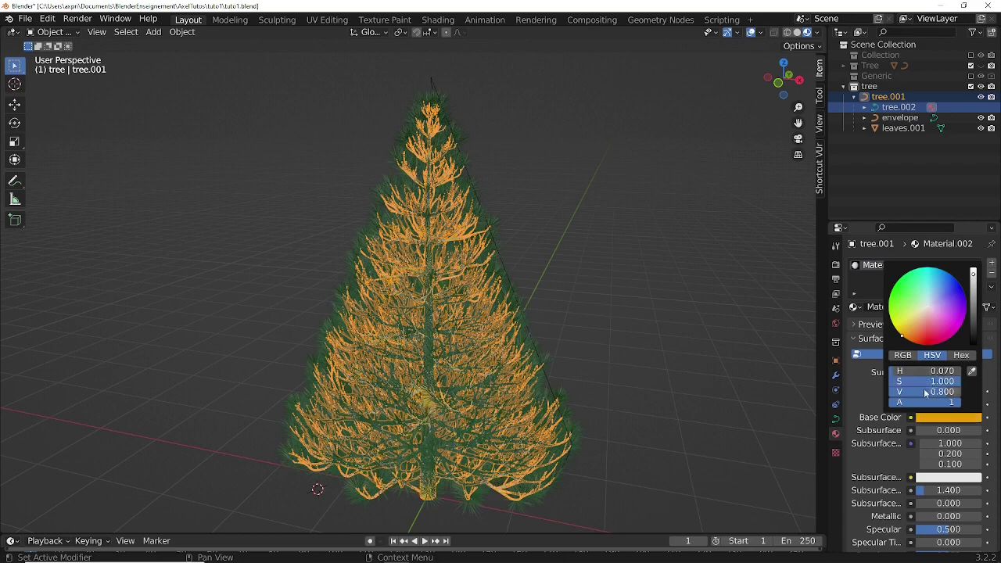
left_click(928, 392)
type("0.02")
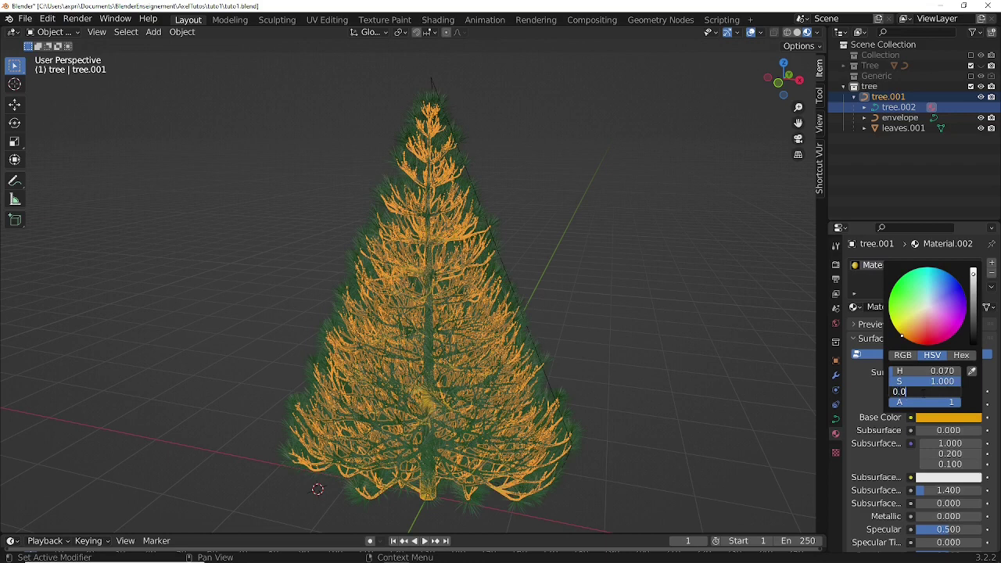
key("Return")
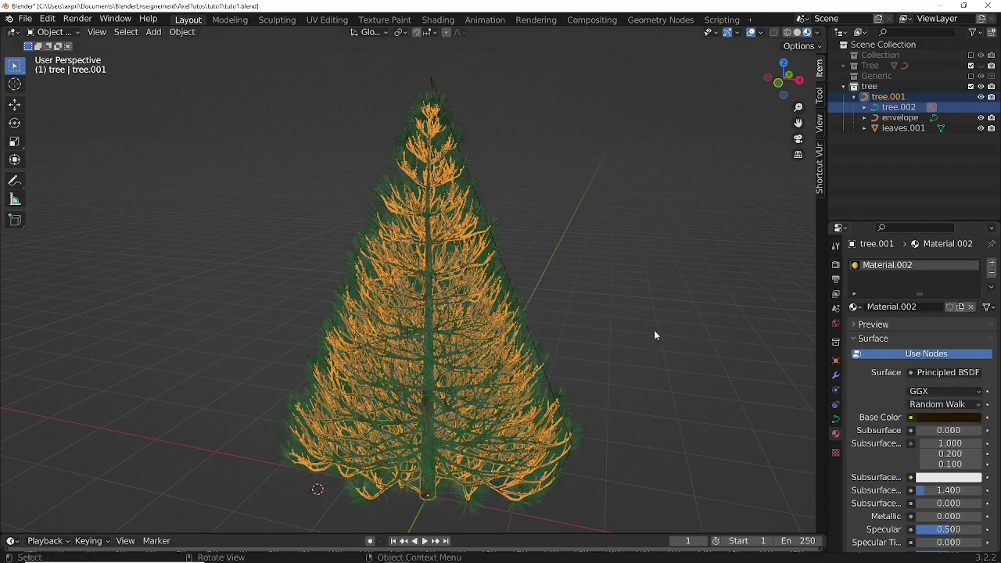
left_click(655, 329)
middle_click_drag(617, 349, 708, 306)
middle_click_drag(694, 308, 635, 342)
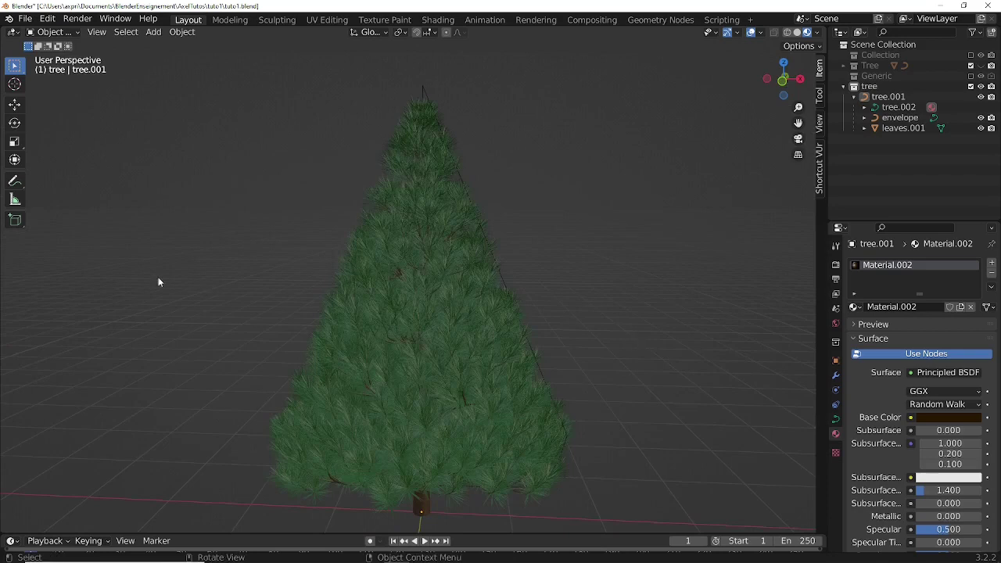